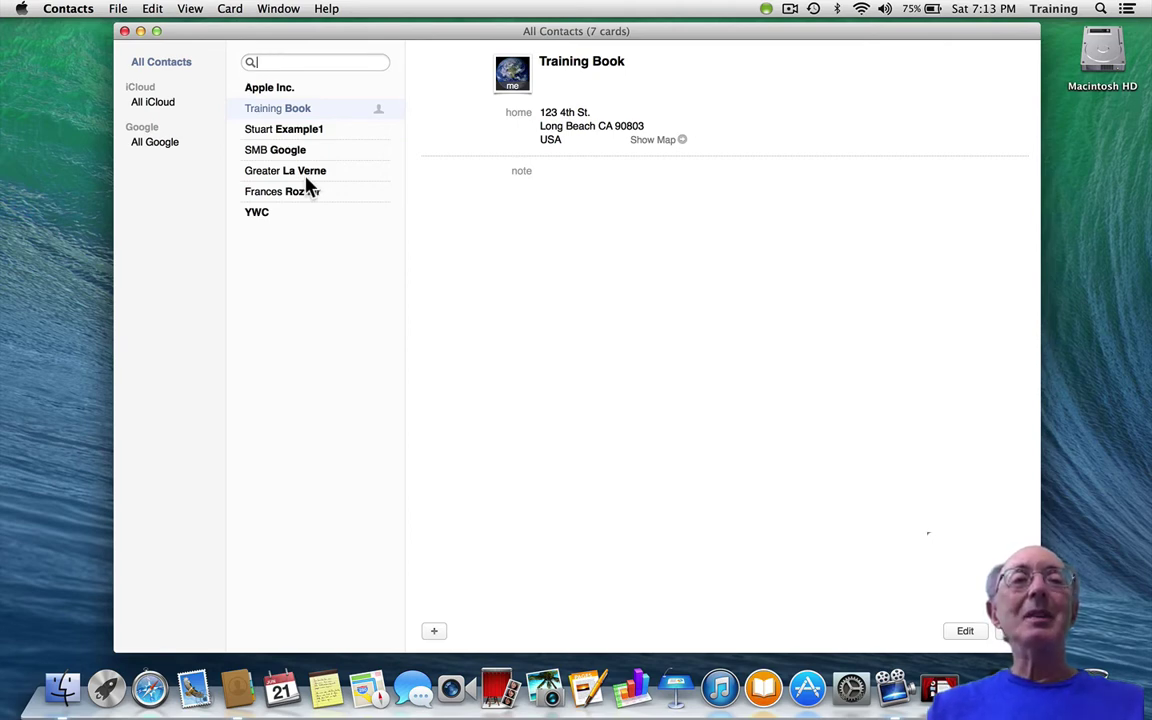
Step: Open the print settings for the All Contacts list
left_click(175, 64)
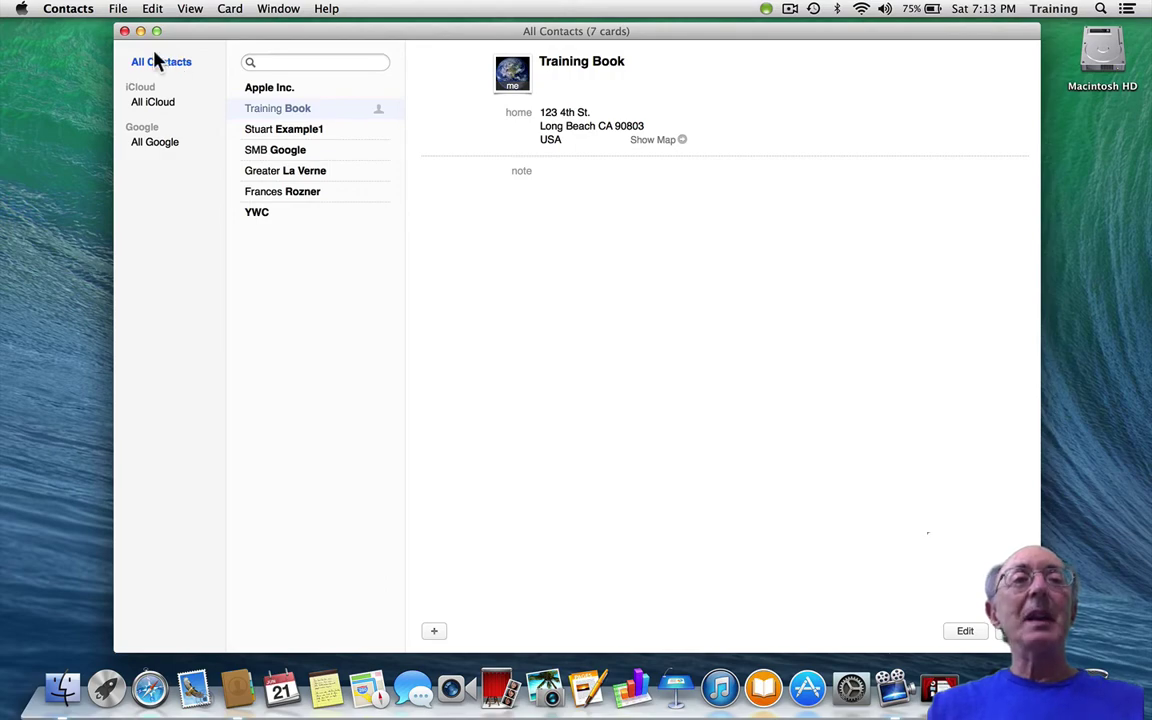
left_click(117, 9)
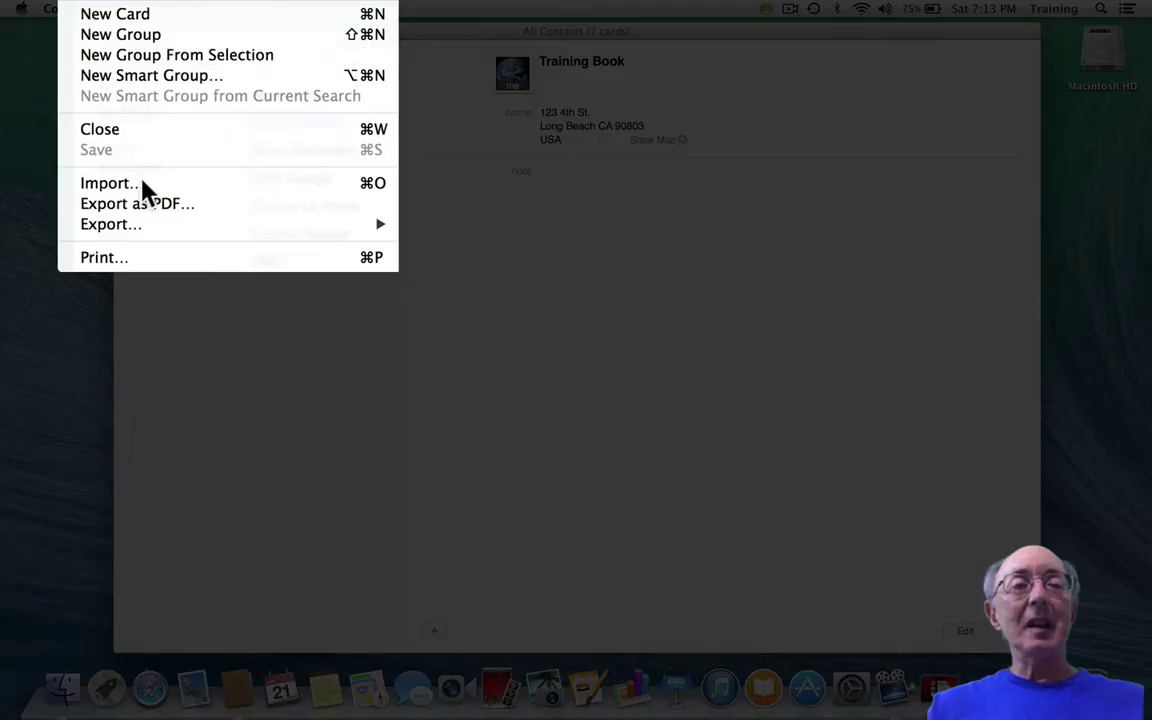
left_click(154, 259)
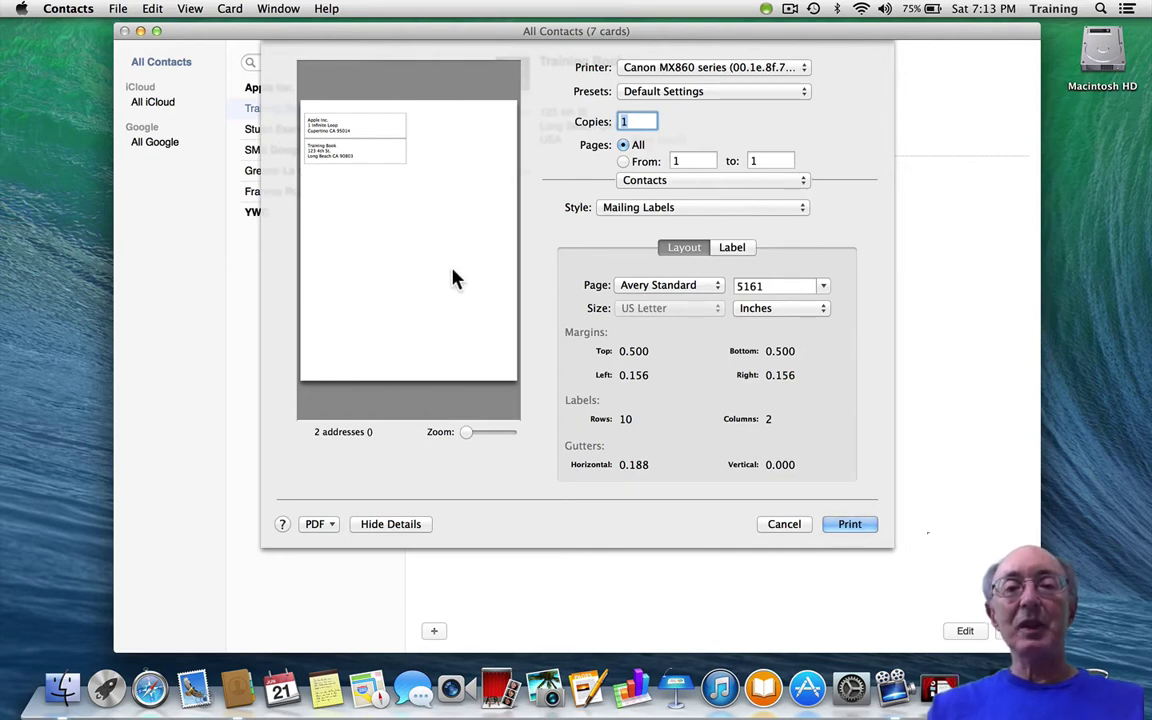
Step: Try the Avery A4 and DYMO page types for the mailing labels, and return to Avery Standard
left_click(713, 288)
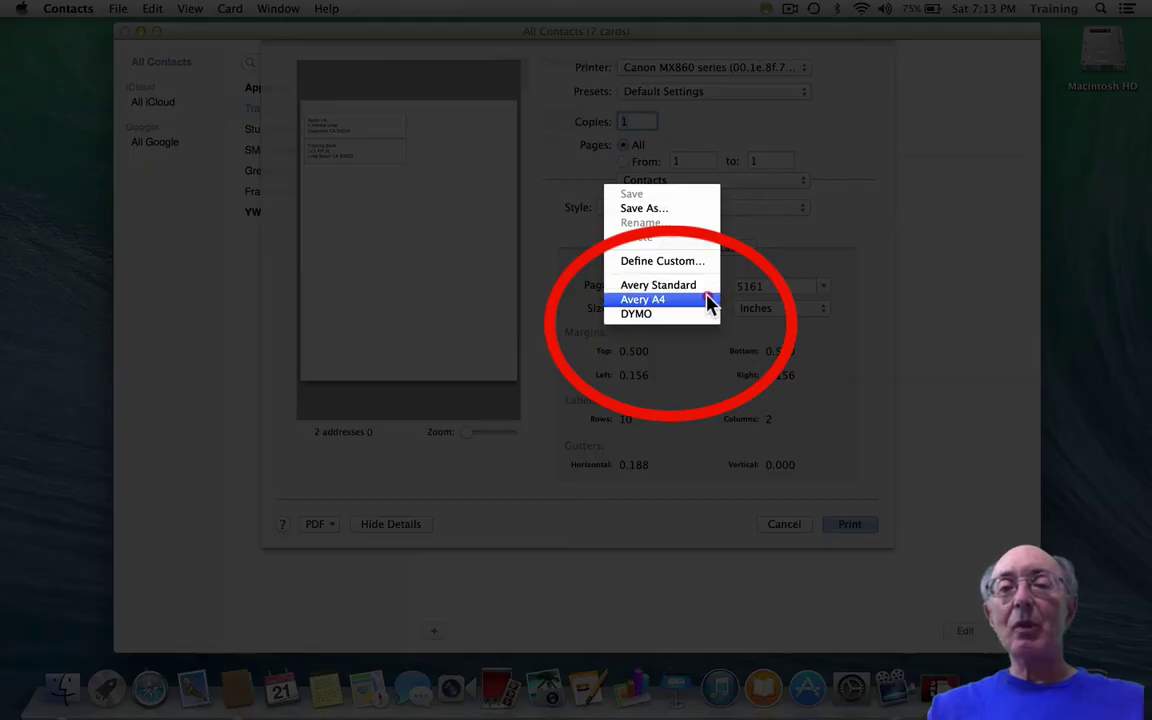
left_click(706, 300)
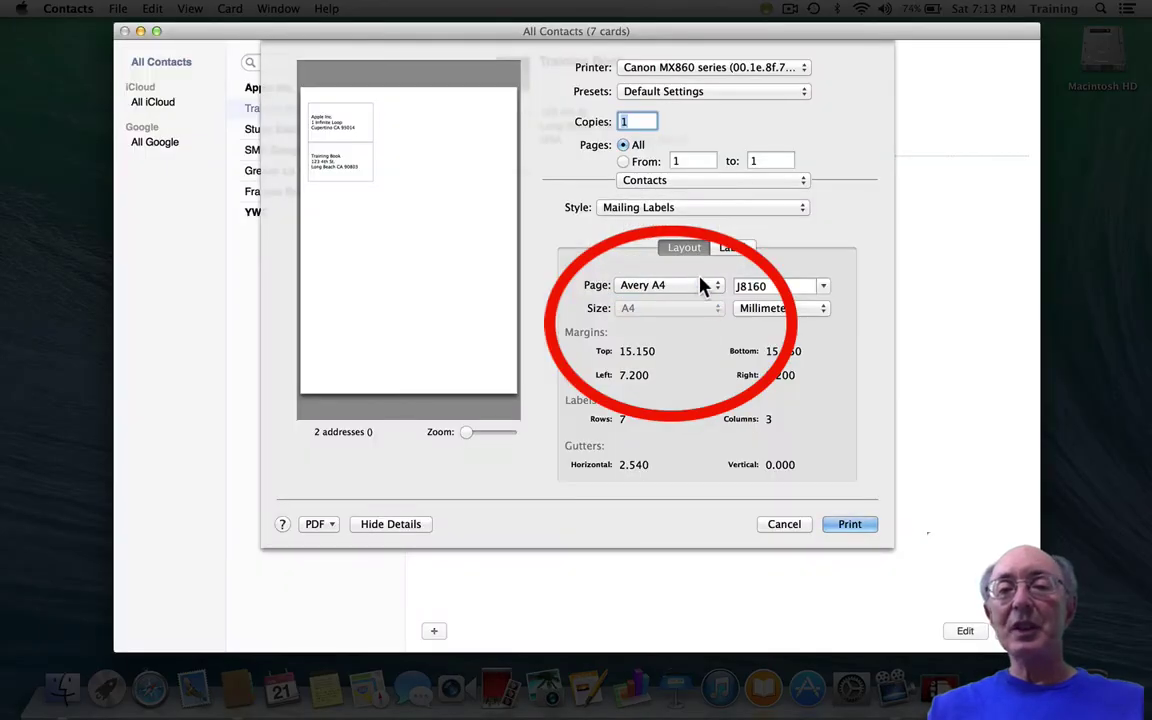
left_click(703, 287)
left_click(700, 302)
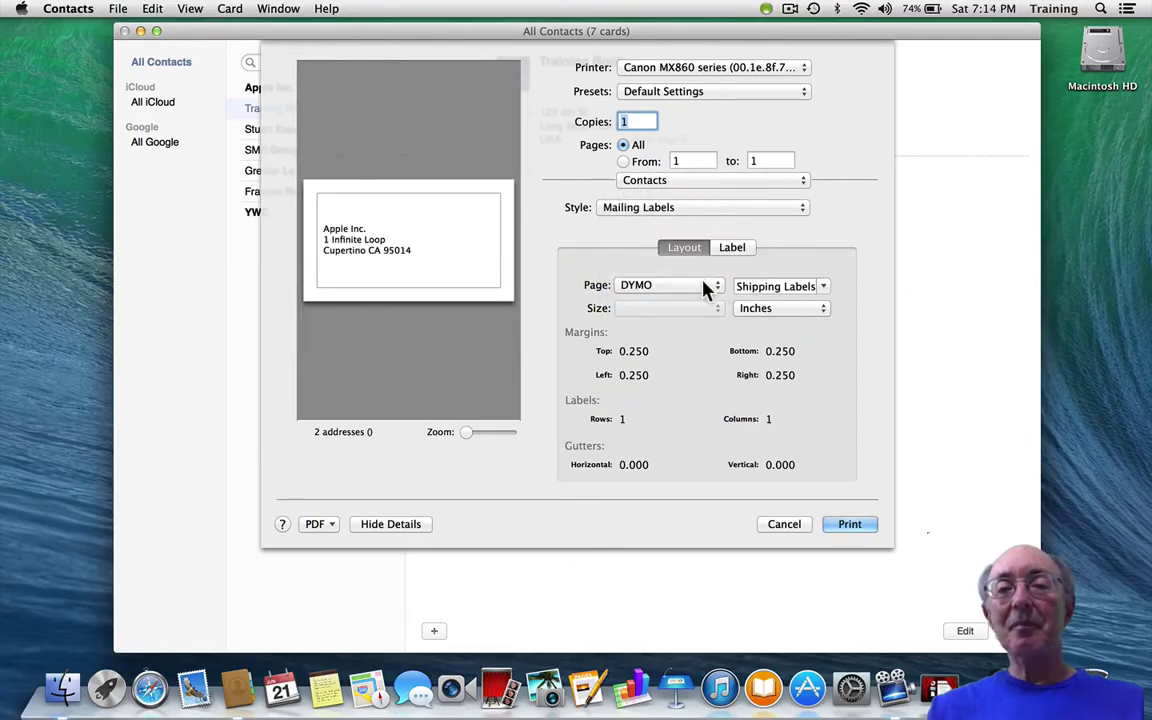
left_click(706, 285)
left_click(640, 257)
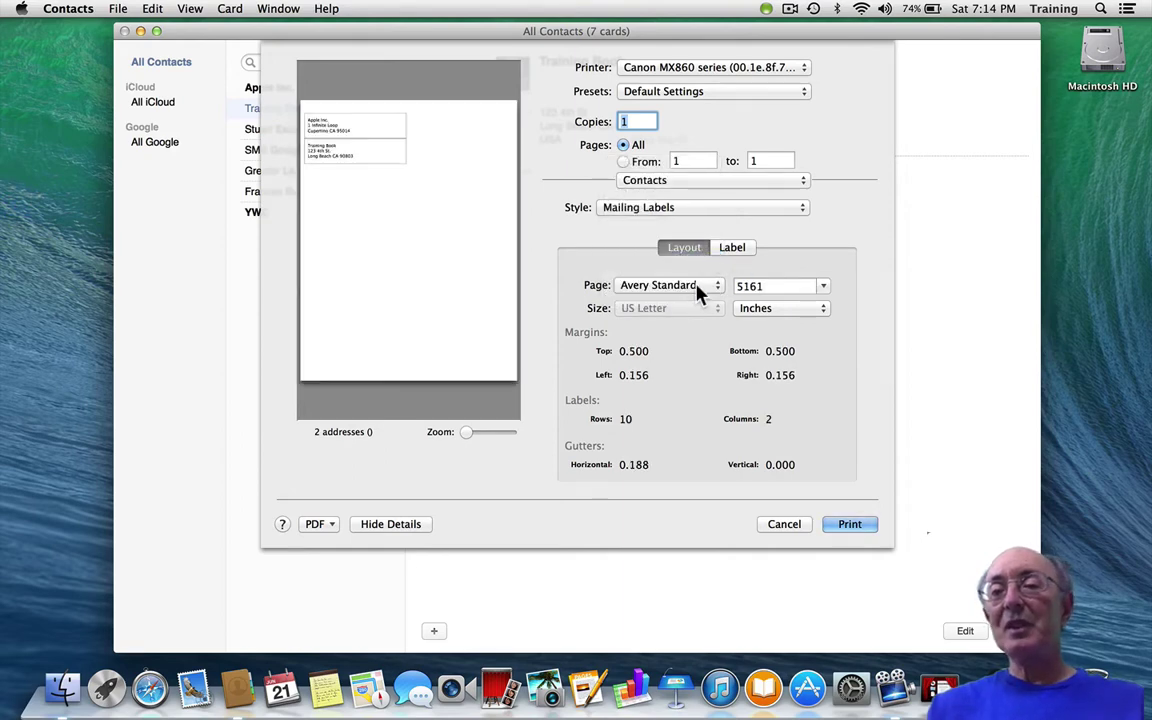
Step: Set the Avery Standard label number to 5735
left_click(823, 288)
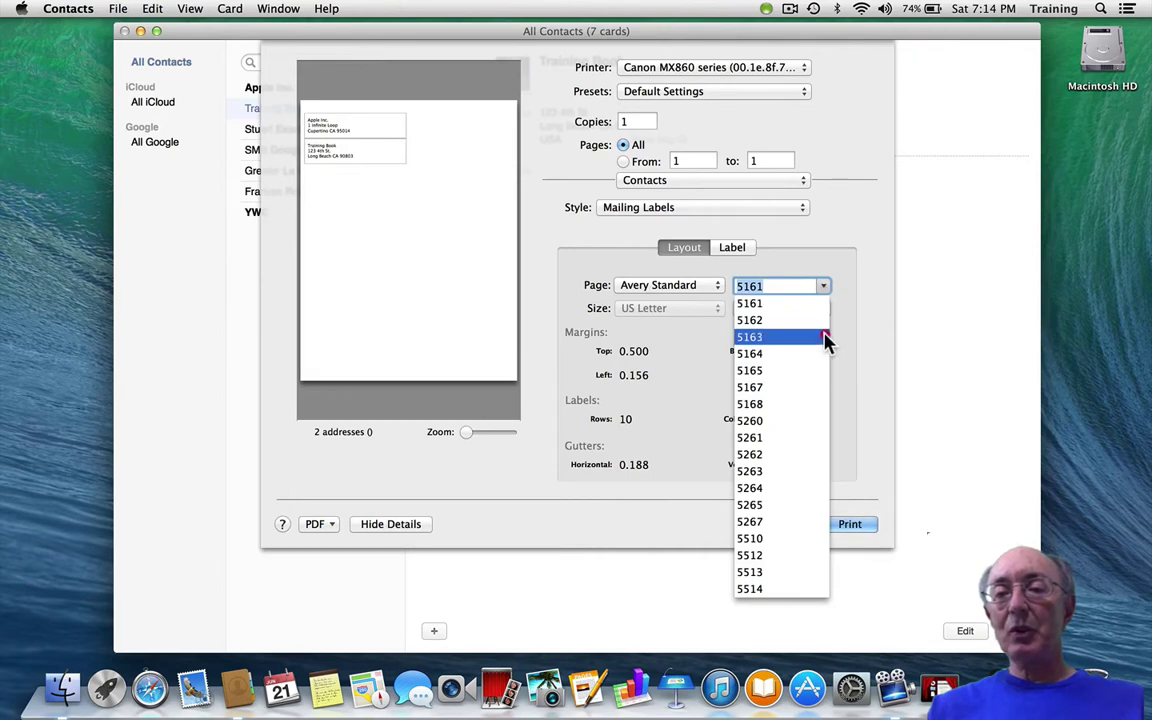
scroll(829, 560, "down", 10)
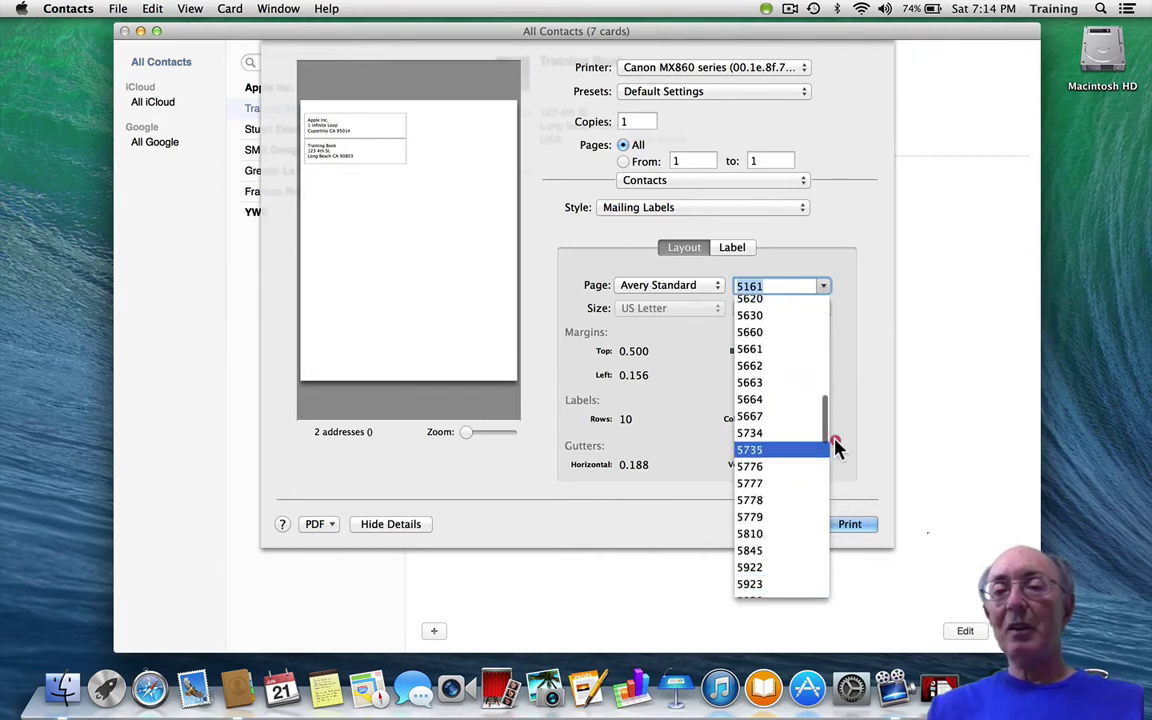
scroll(836, 442, "up", 15)
type("5735")
key("Return")
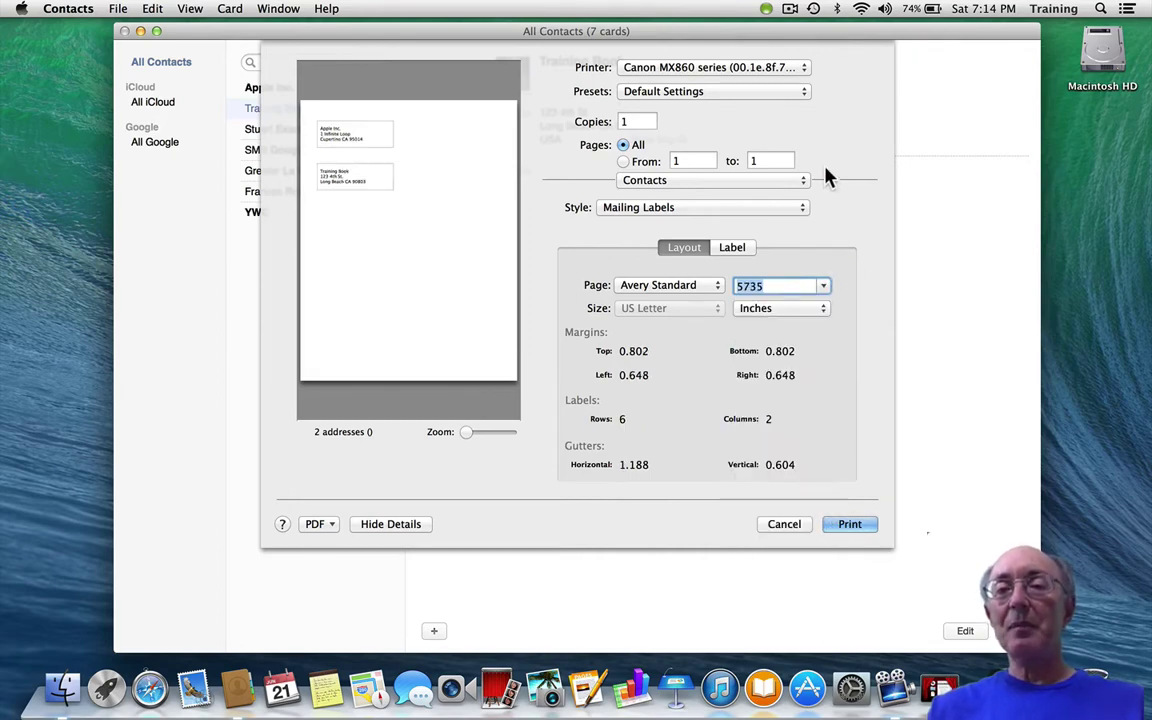
Step: Review the mailing label's content options and print order choices, and return to the page layout settings
left_click(740, 250)
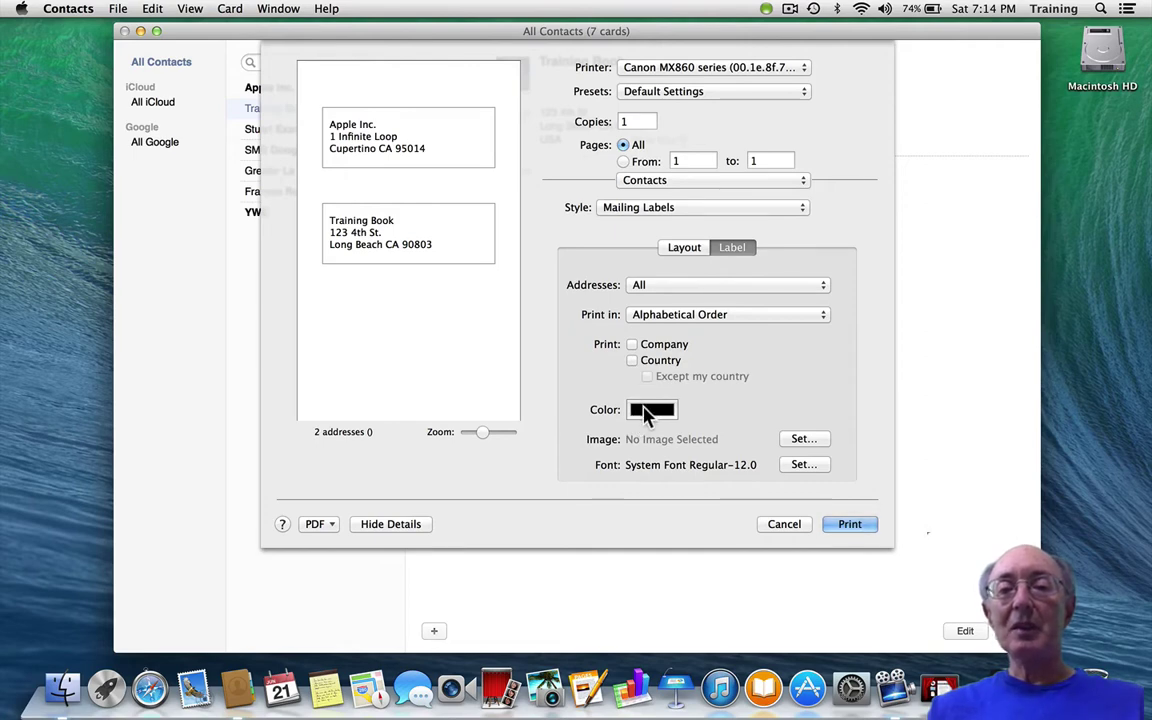
left_click(737, 316)
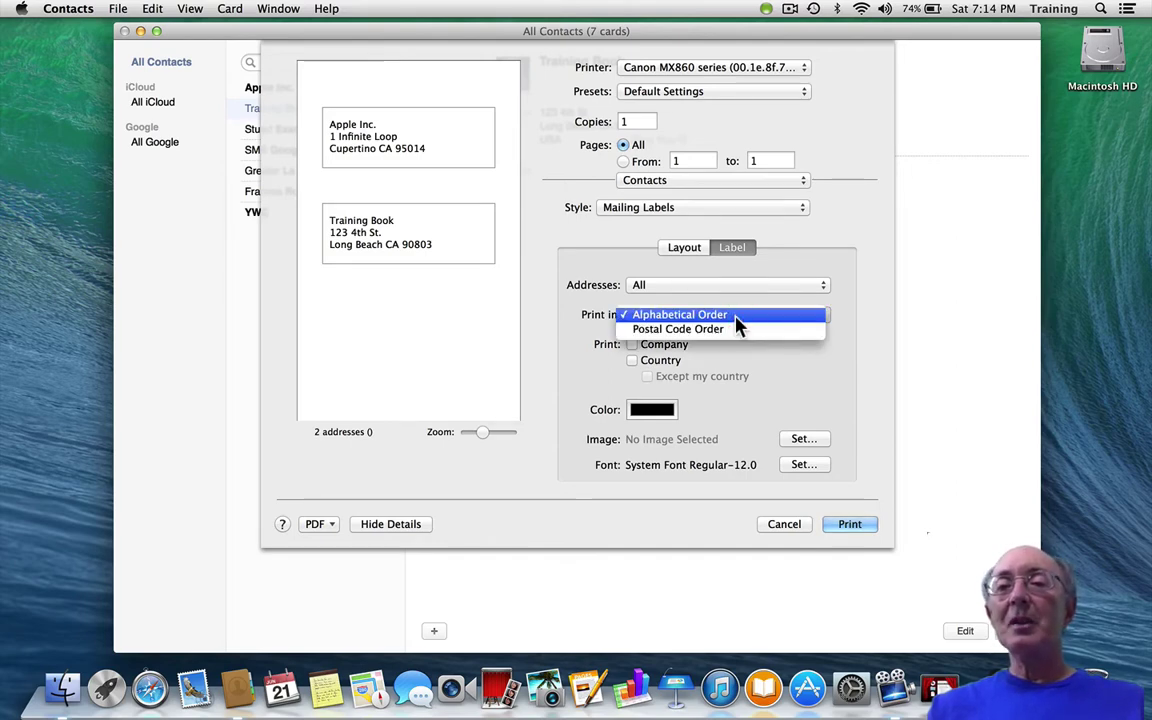
left_click(737, 318)
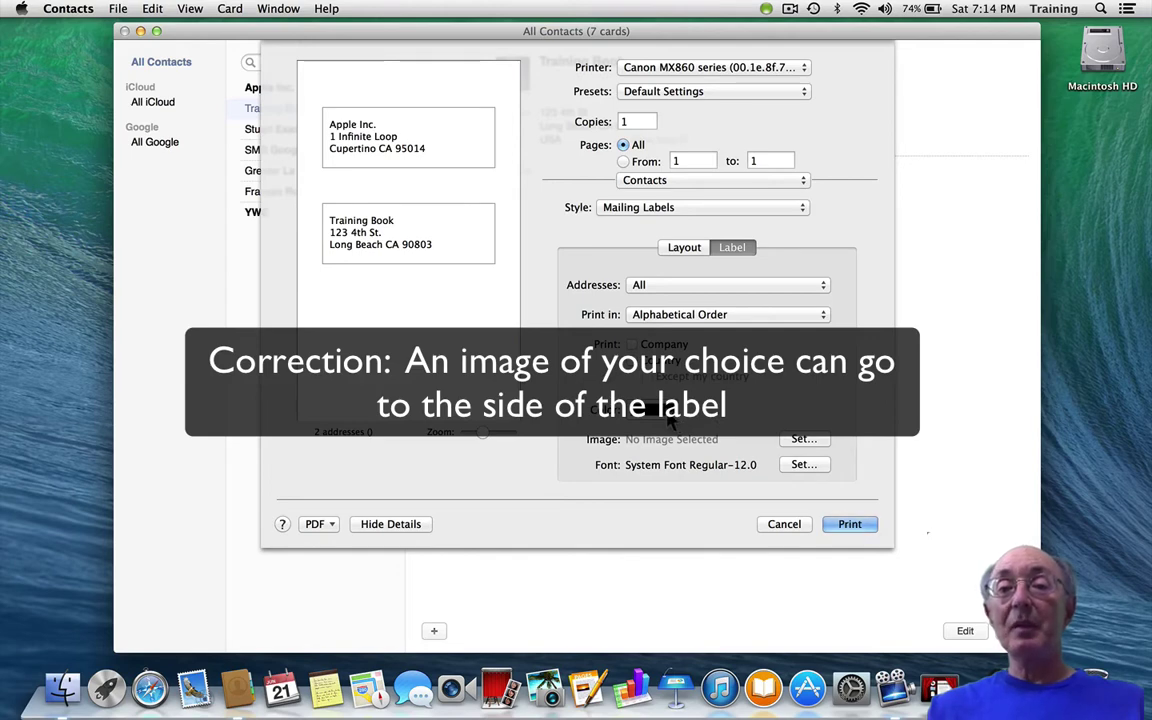
left_click(684, 247)
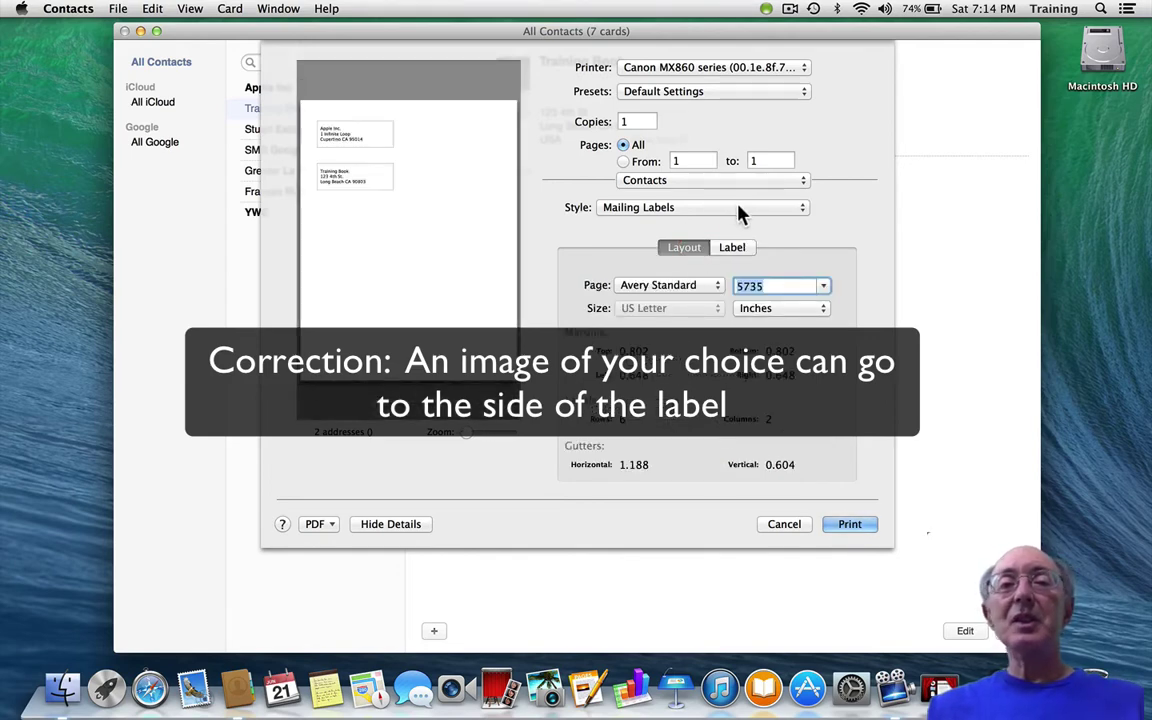
Step: Set the print style to Envelopes and choose the Japanese envelope layout Kakukei A3
left_click(744, 212)
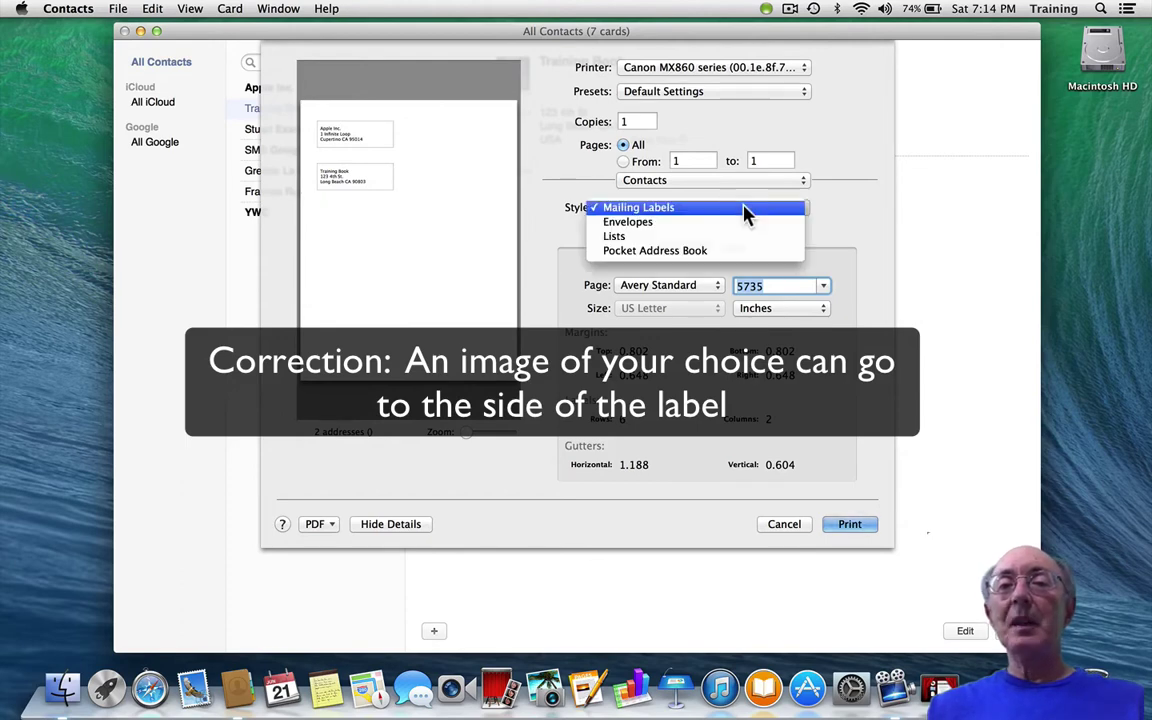
left_click(743, 224)
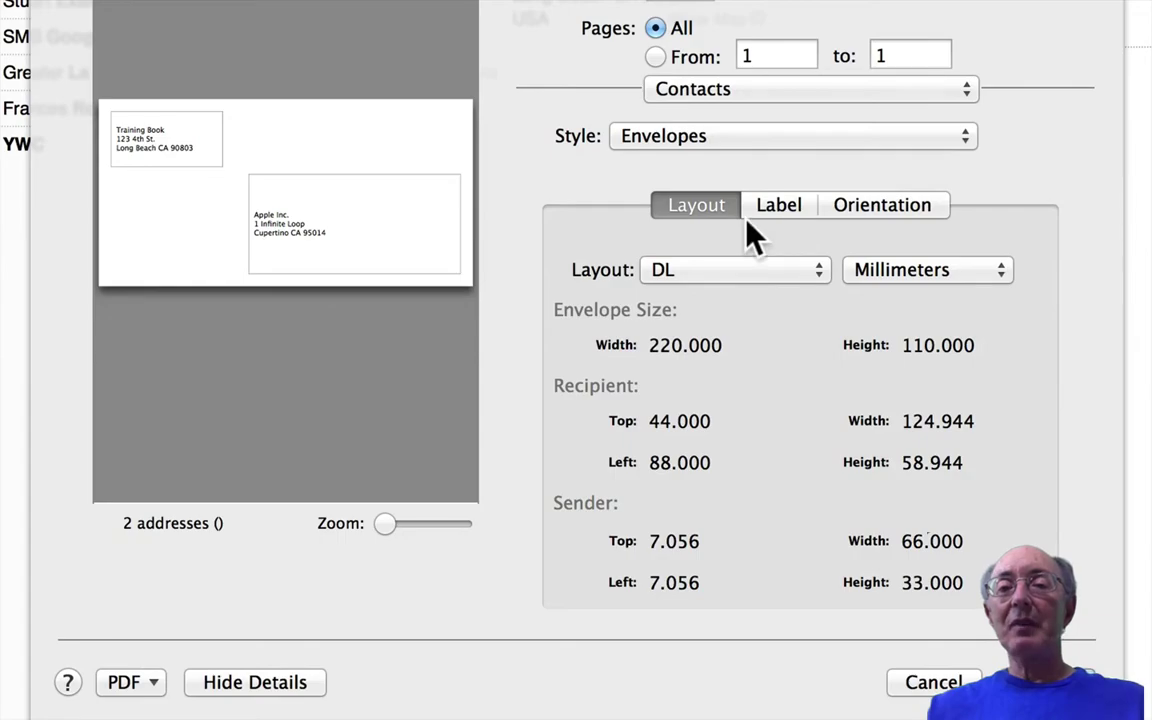
left_click(752, 280)
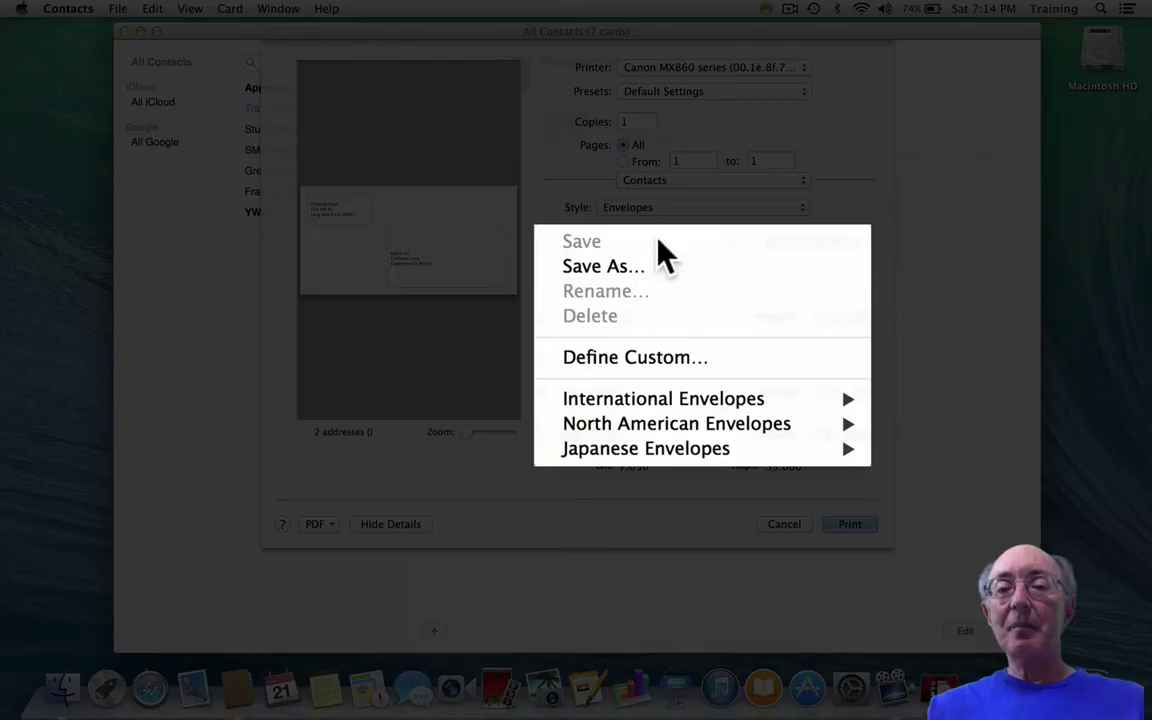
mouse_move(771, 443)
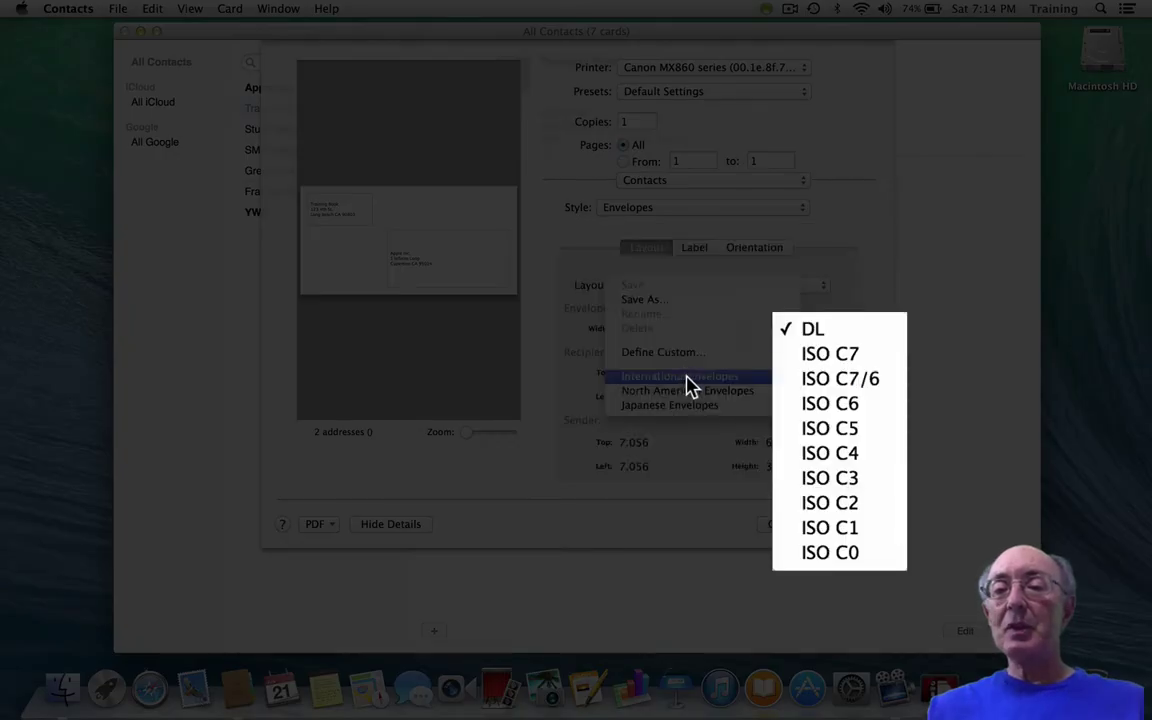
mouse_move(691, 390)
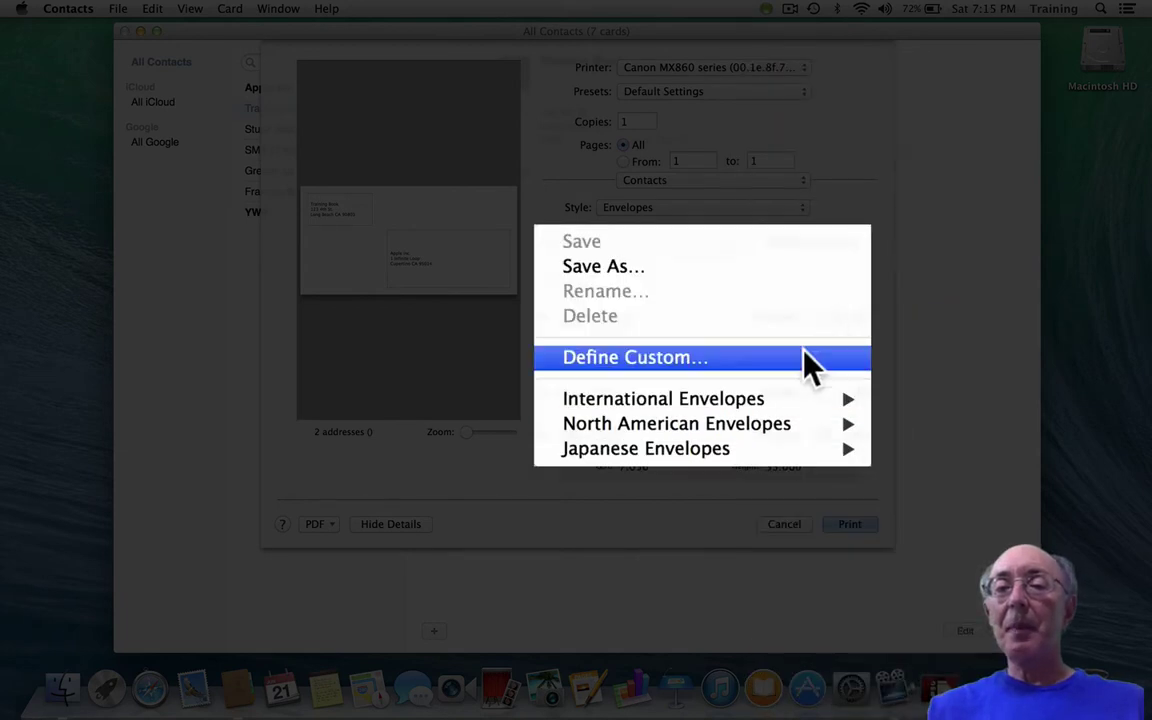
mouse_move(733, 412)
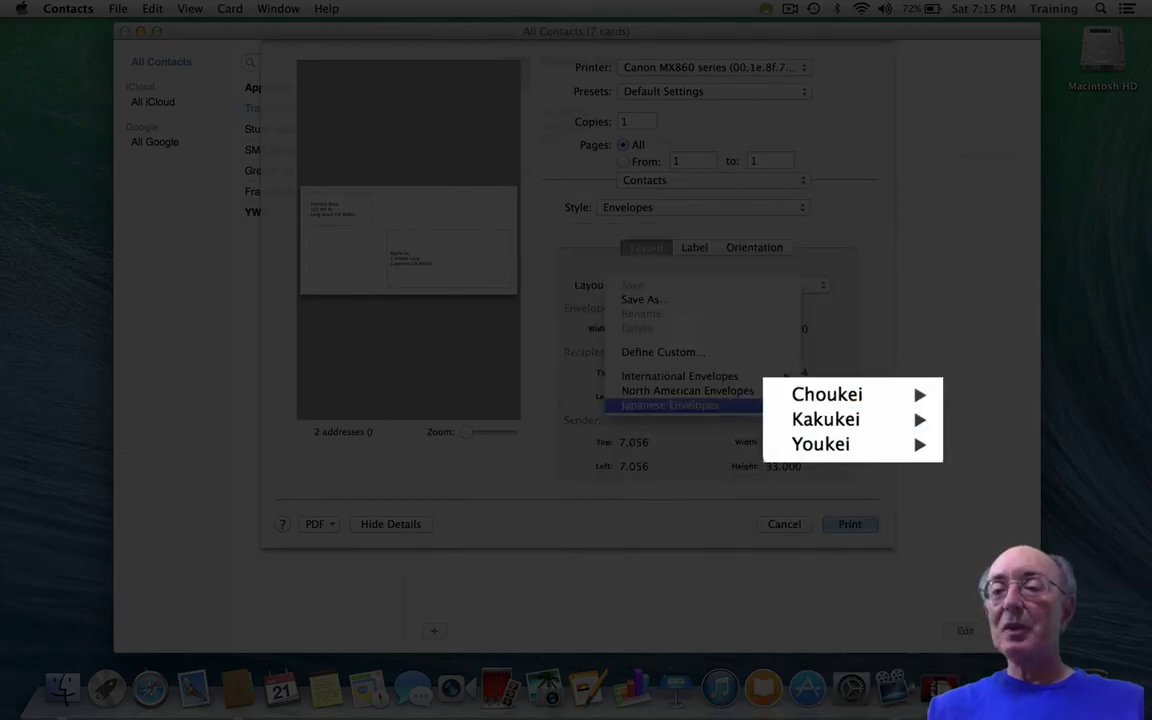
mouse_move(830, 408)
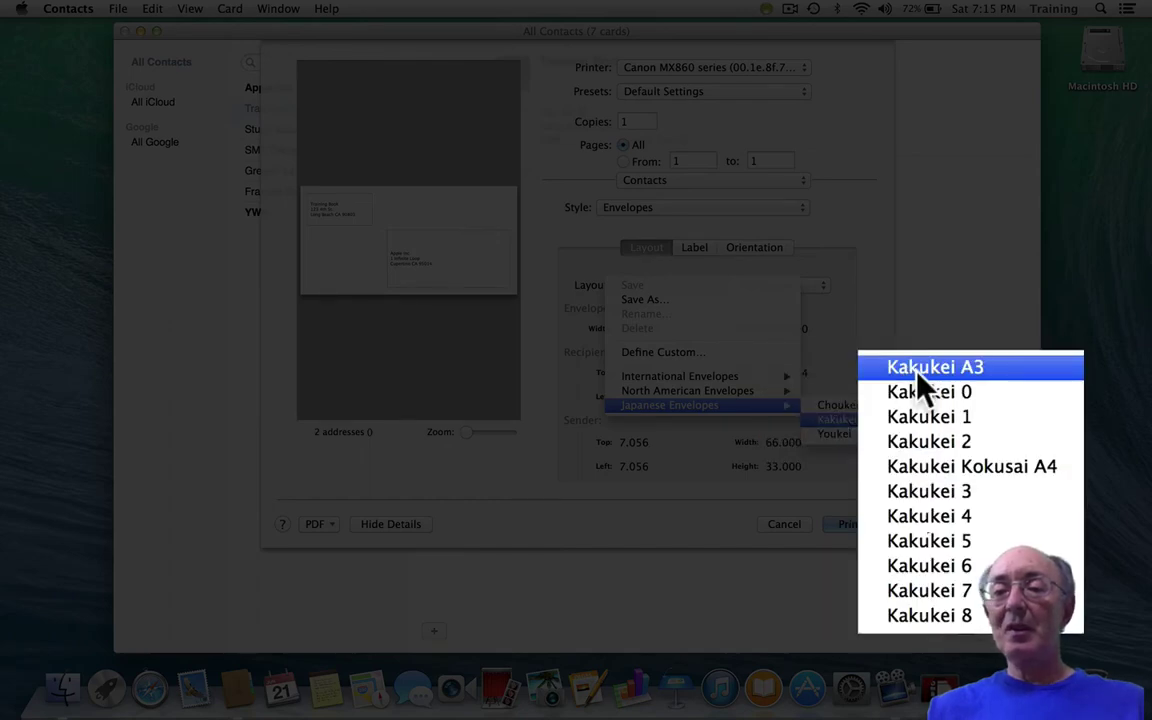
left_click(917, 372)
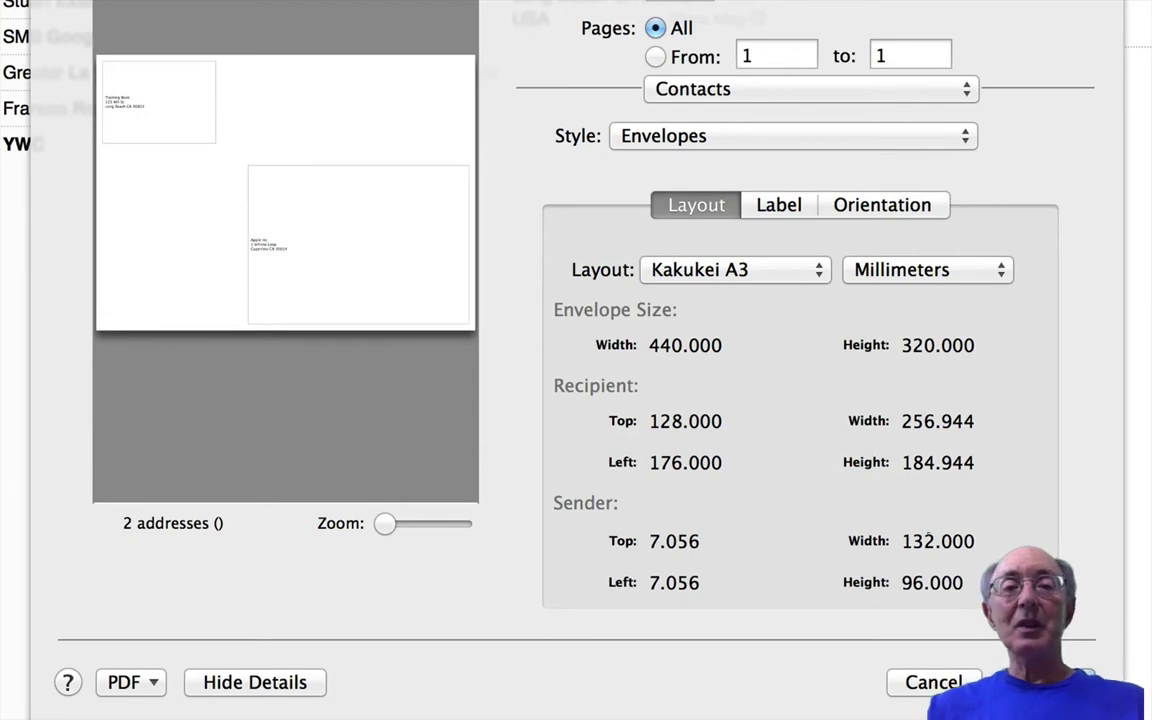
Step: Change the envelope layout to the North American size Commercial 5
left_click(820, 280)
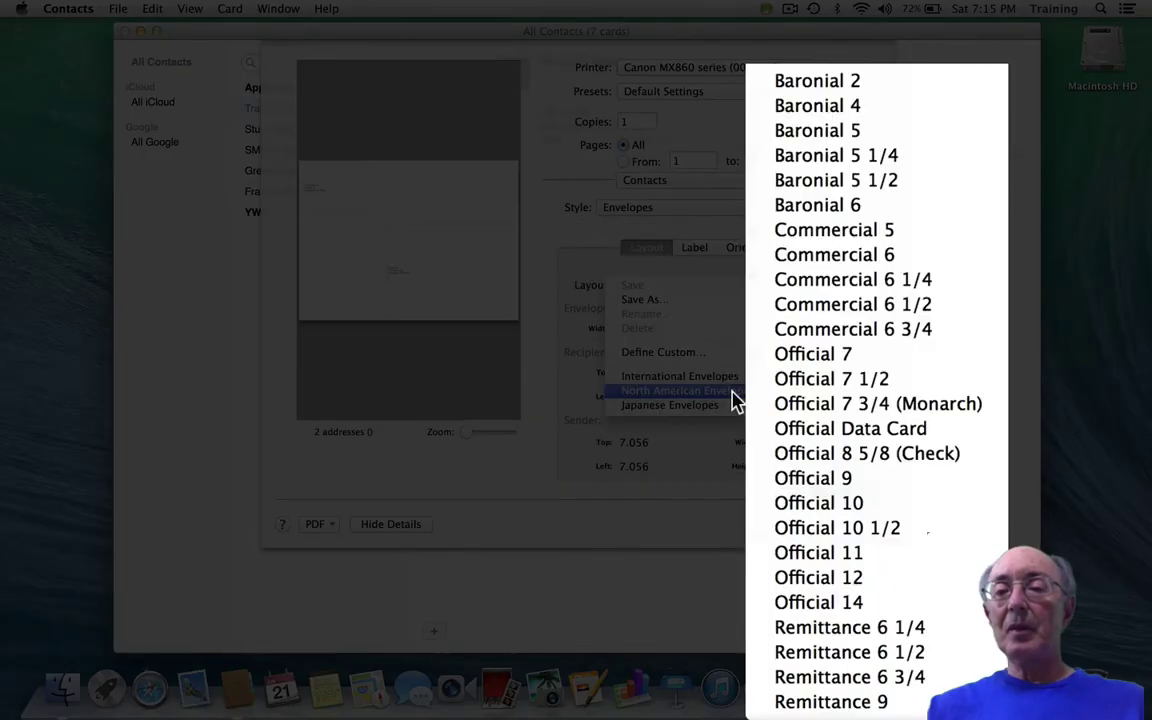
mouse_move(748, 381)
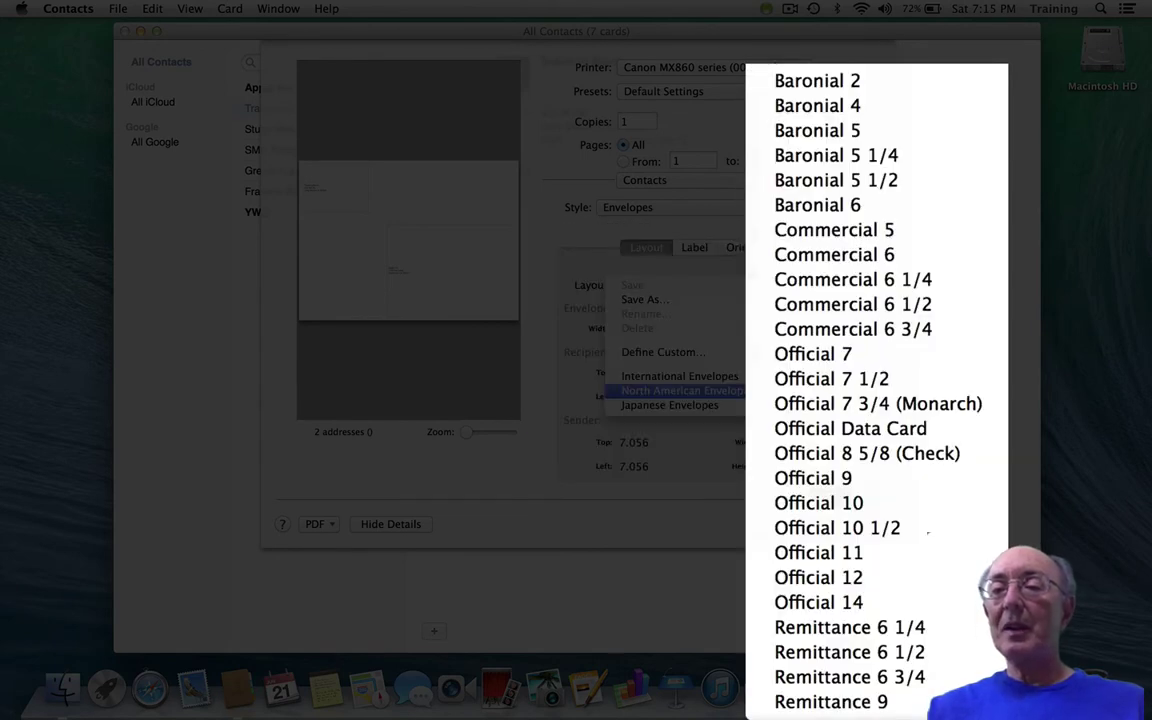
left_click(828, 232)
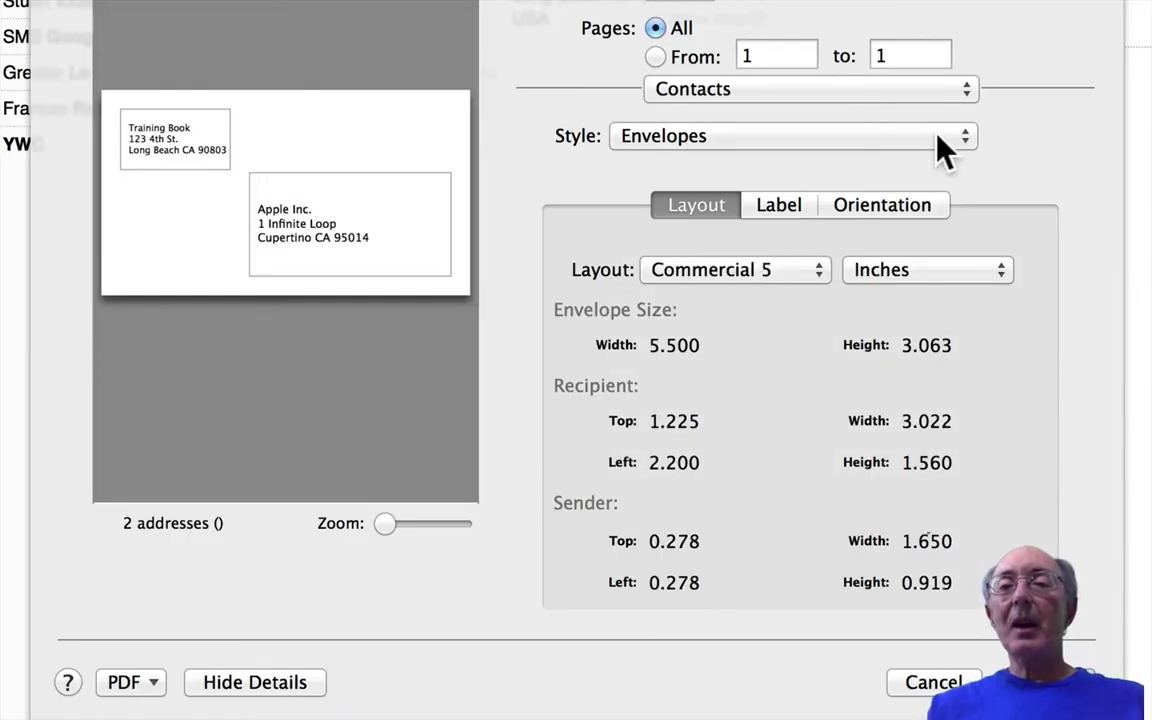
Step: Check the home choice for the sender address in the envelope label options, and turn off printing my address
left_click(785, 206)
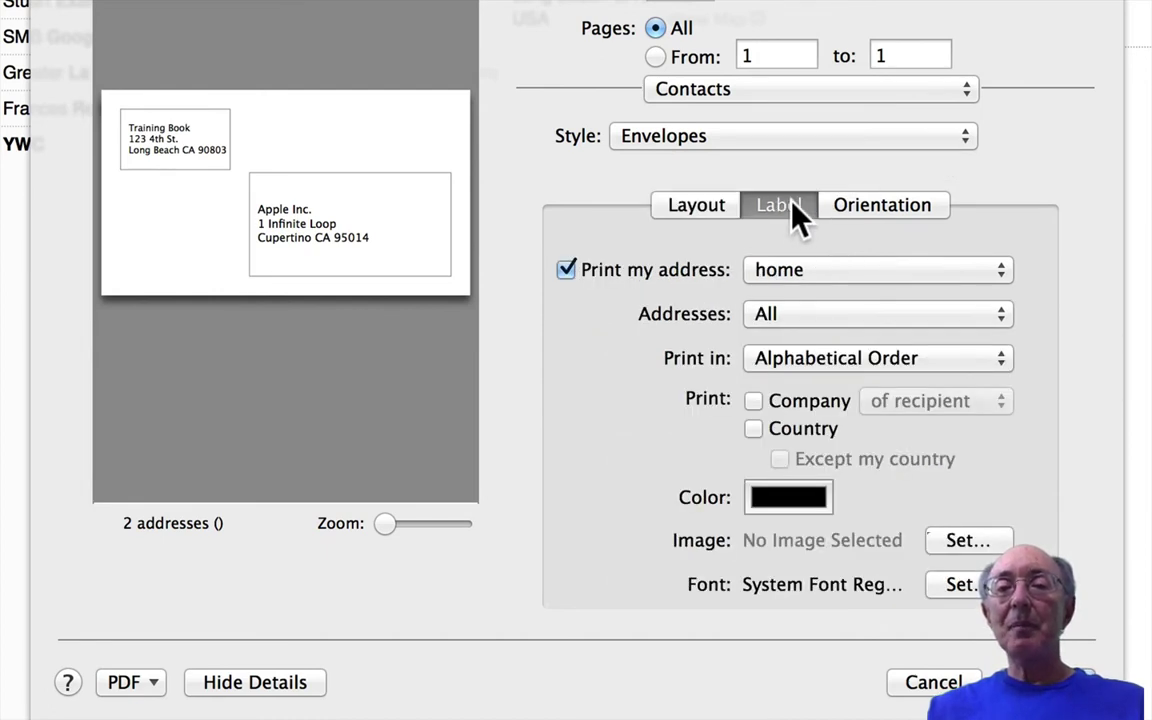
left_click(838, 272)
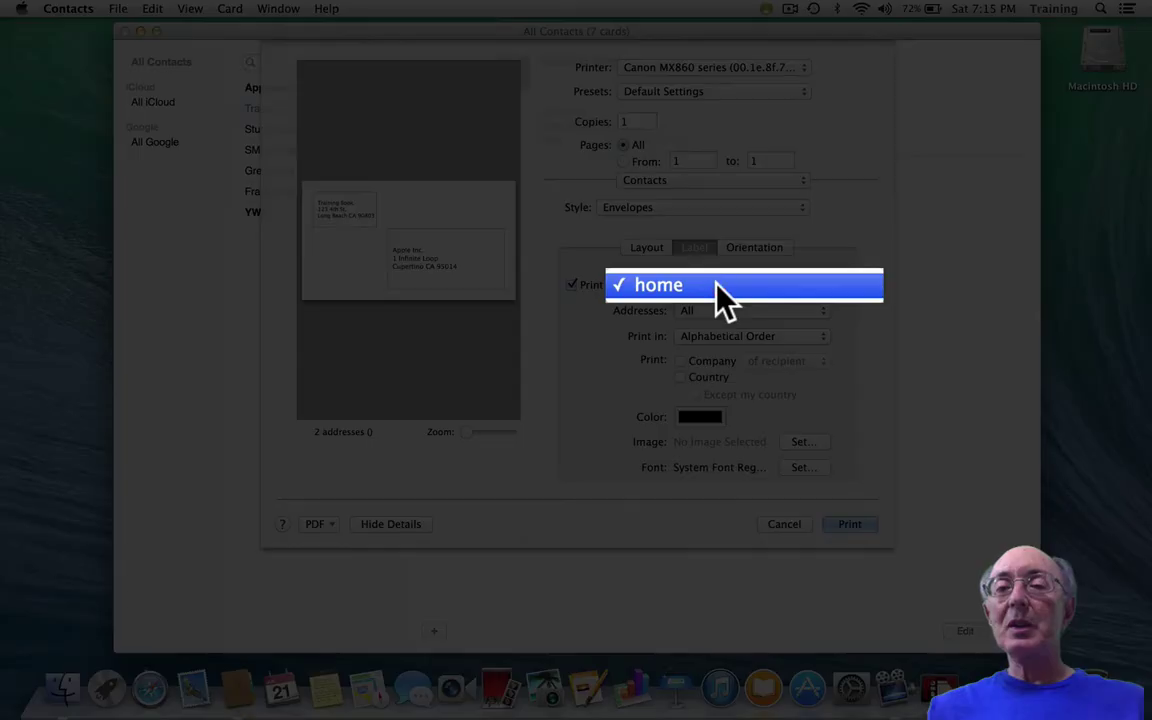
left_click(717, 284)
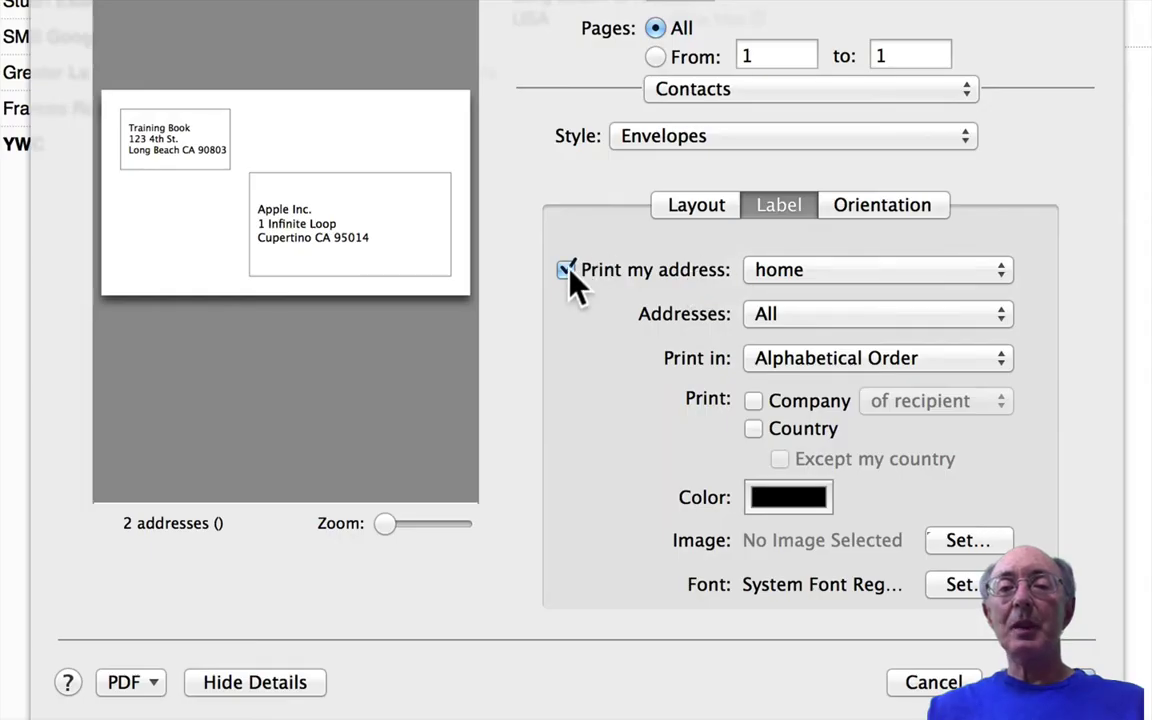
left_click(573, 285)
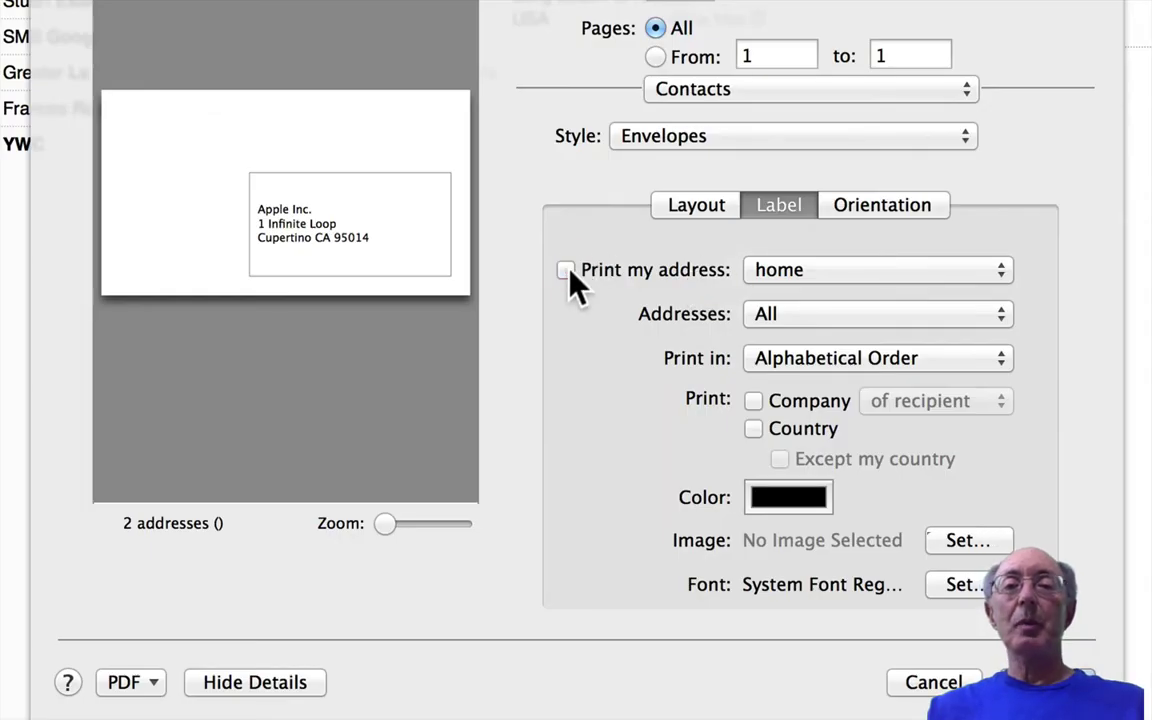
Step: Examine the envelope's print order, text color and image options, closing each without making a change
left_click(887, 358)
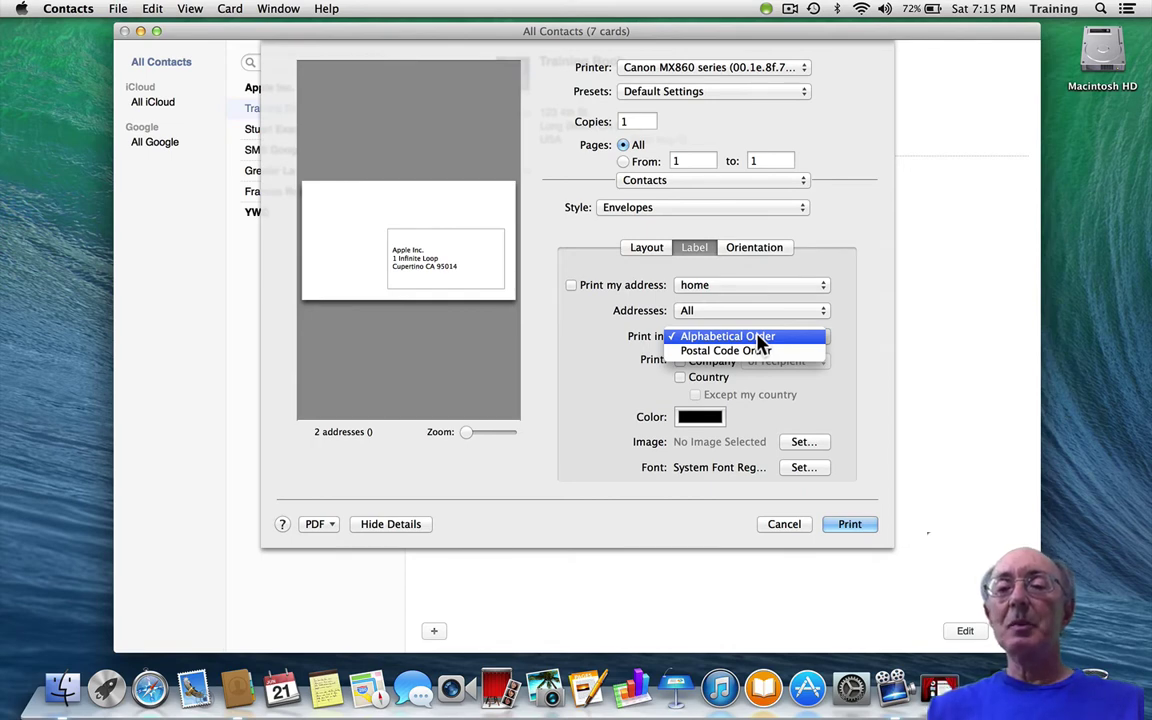
left_click(792, 411)
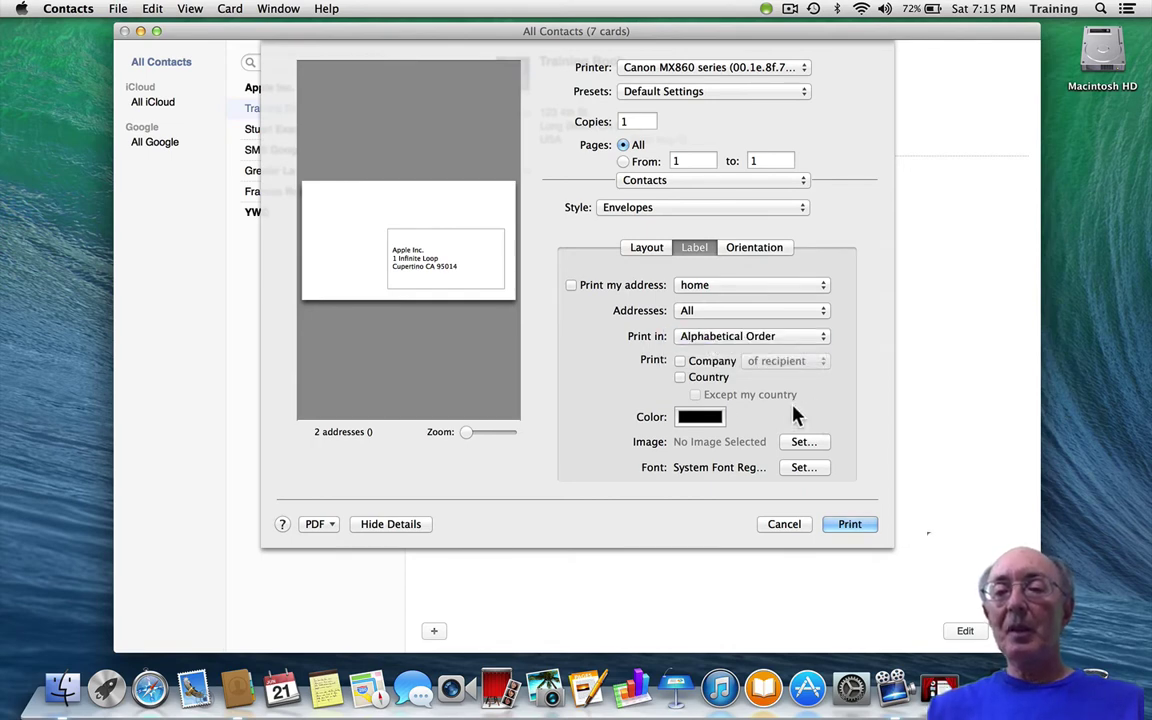
left_click(712, 420)
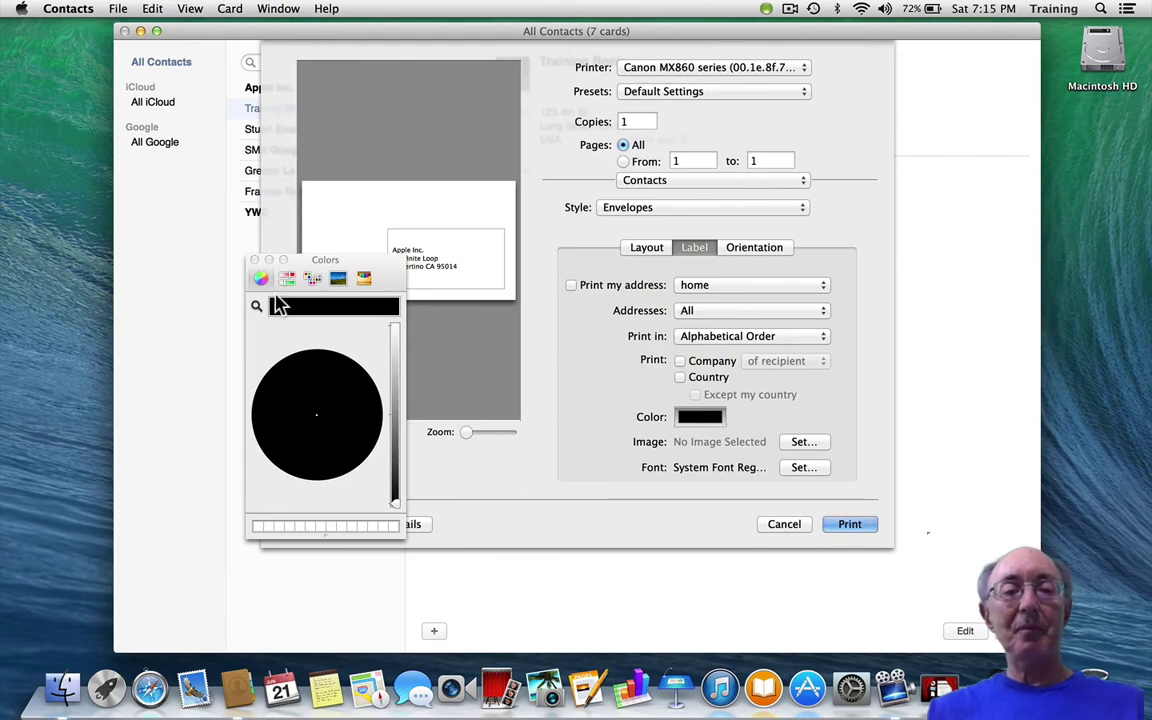
left_click(254, 260)
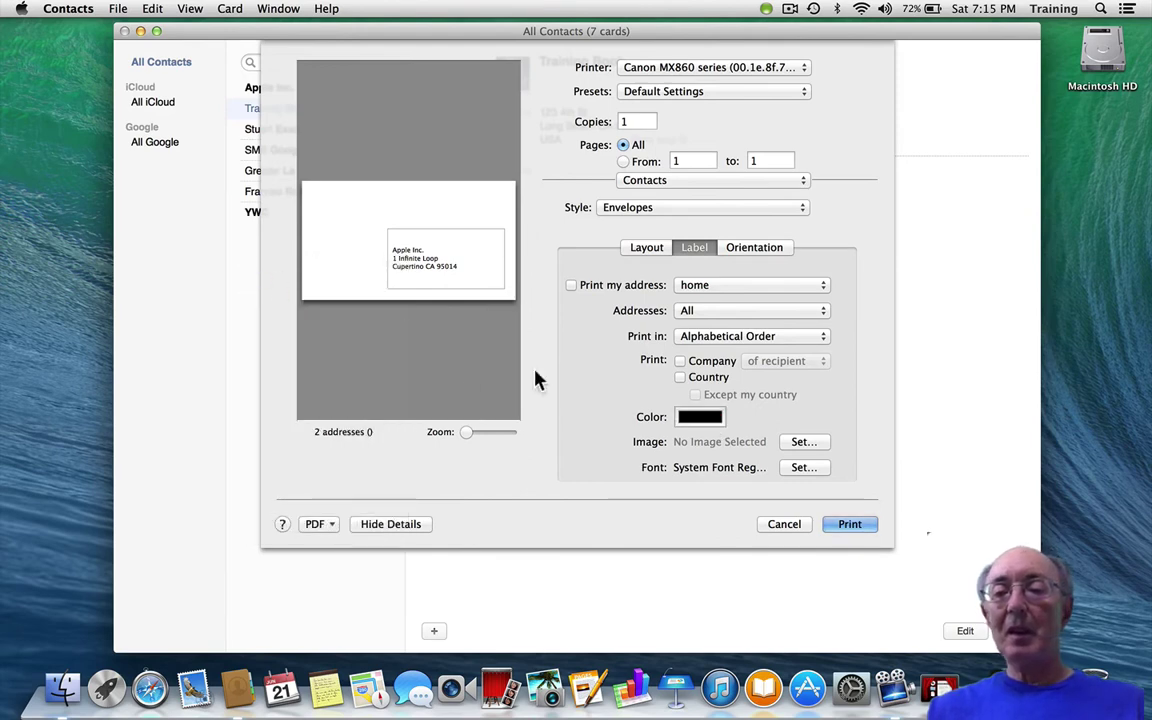
left_click(812, 444)
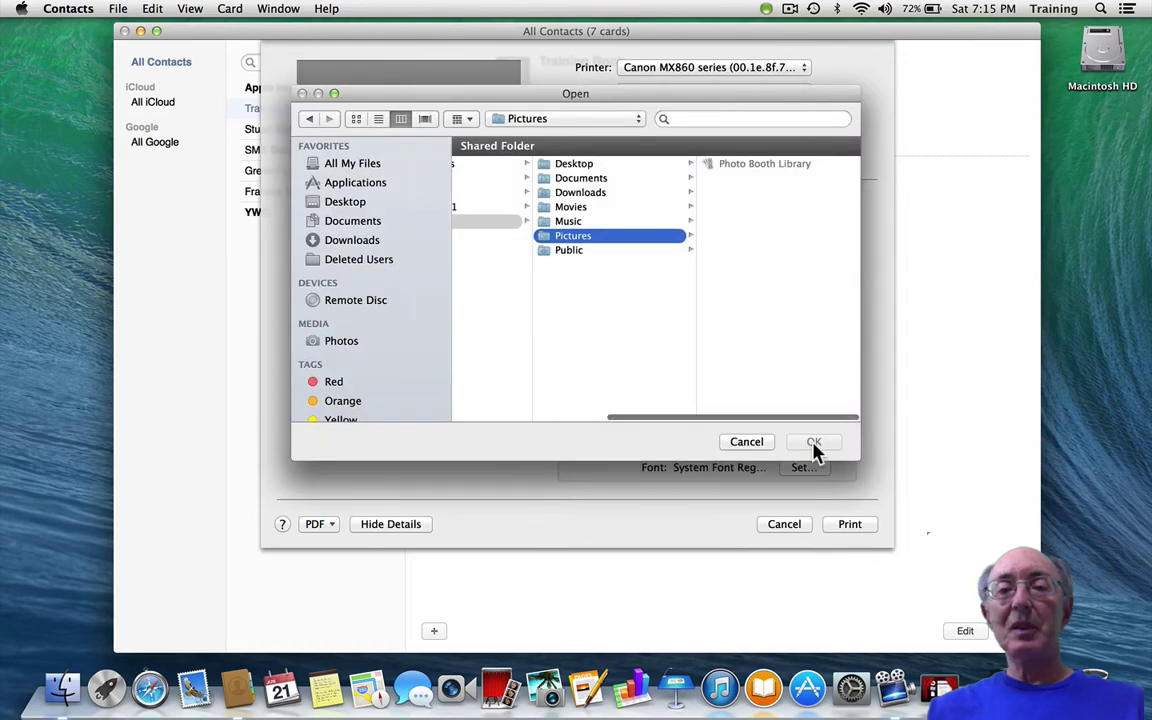
left_click(760, 447)
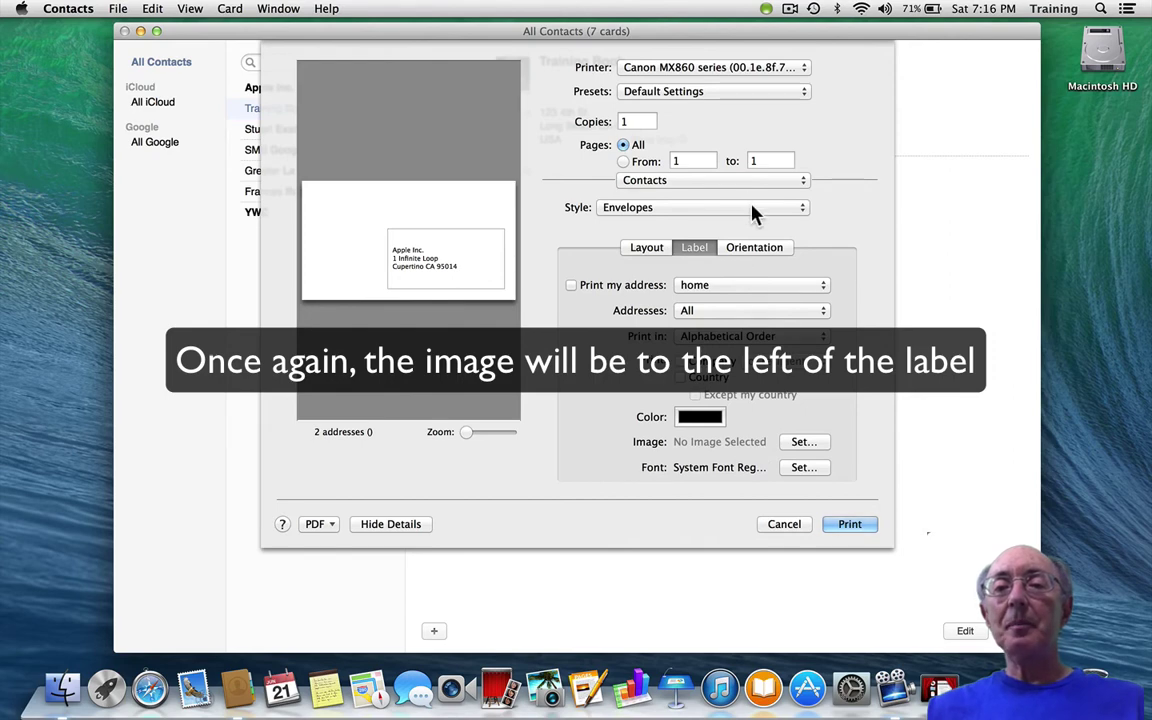
Step: Try the sideways orientation for the envelope and return it to upright
left_click(756, 249)
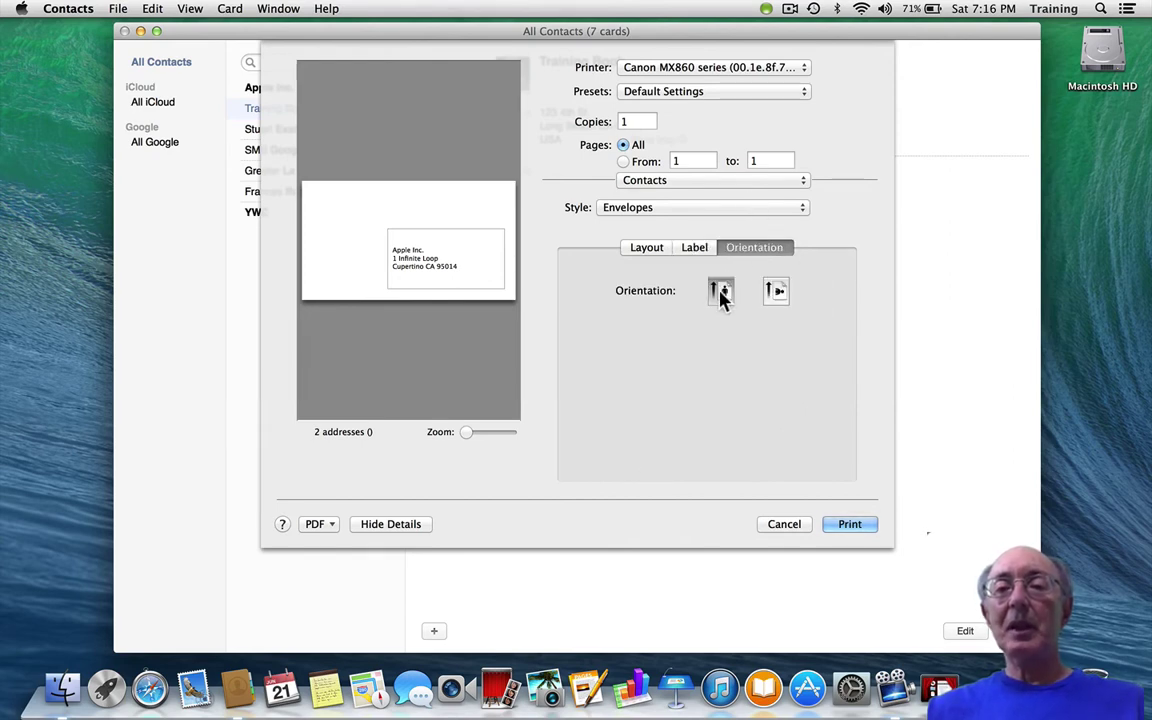
left_click(777, 290)
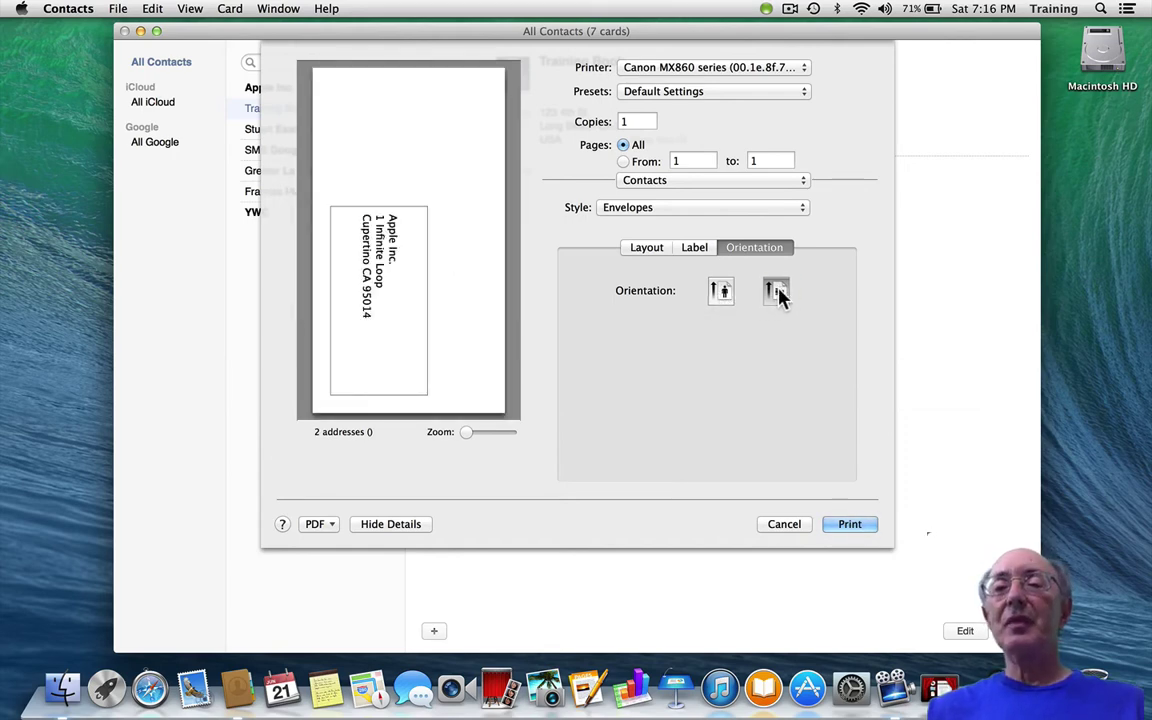
left_click(722, 294)
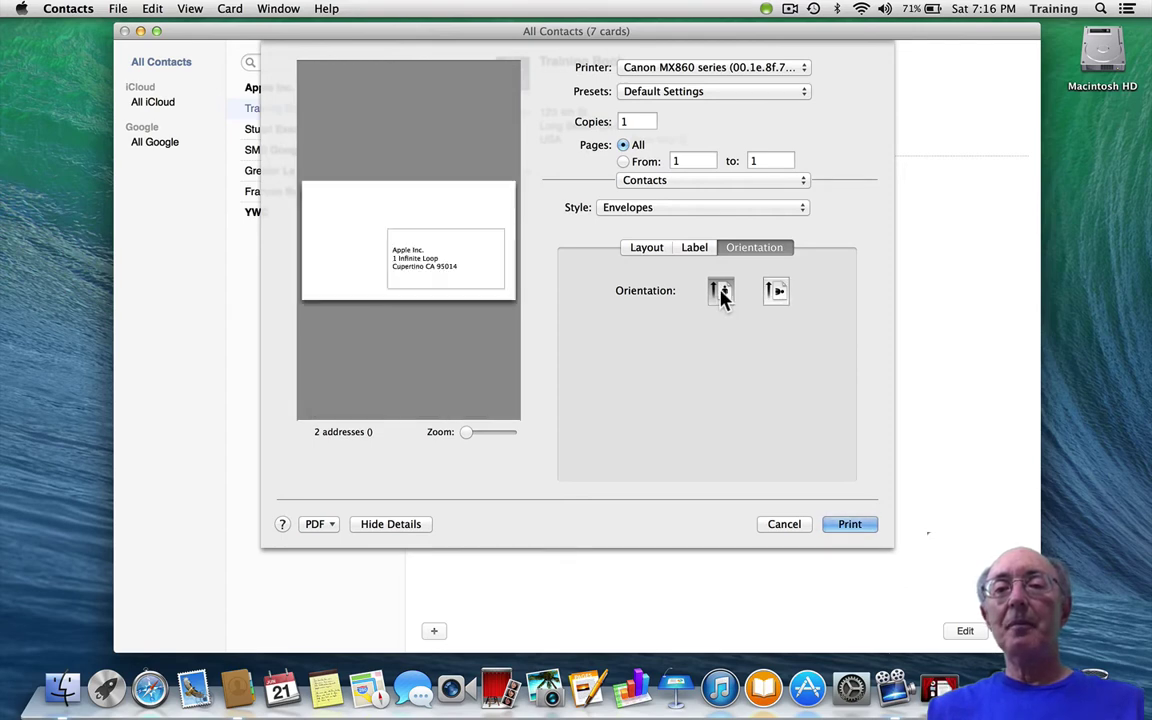
Step: Change the print style to Lists
left_click(778, 210)
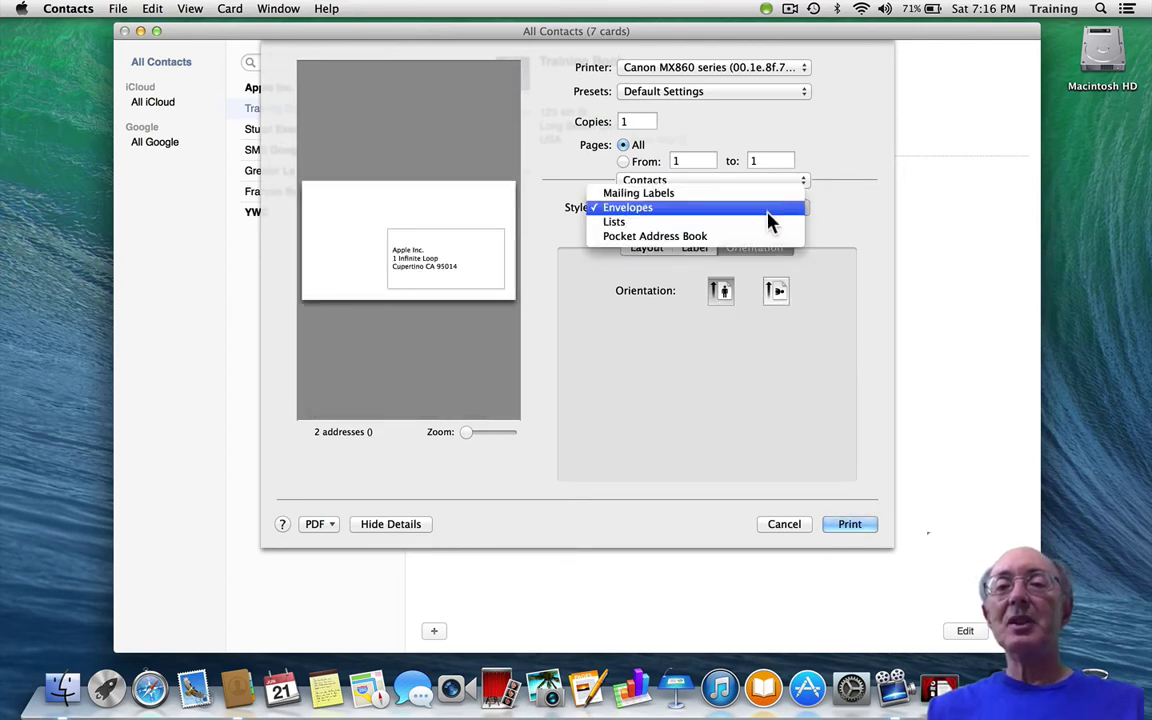
left_click(768, 228)
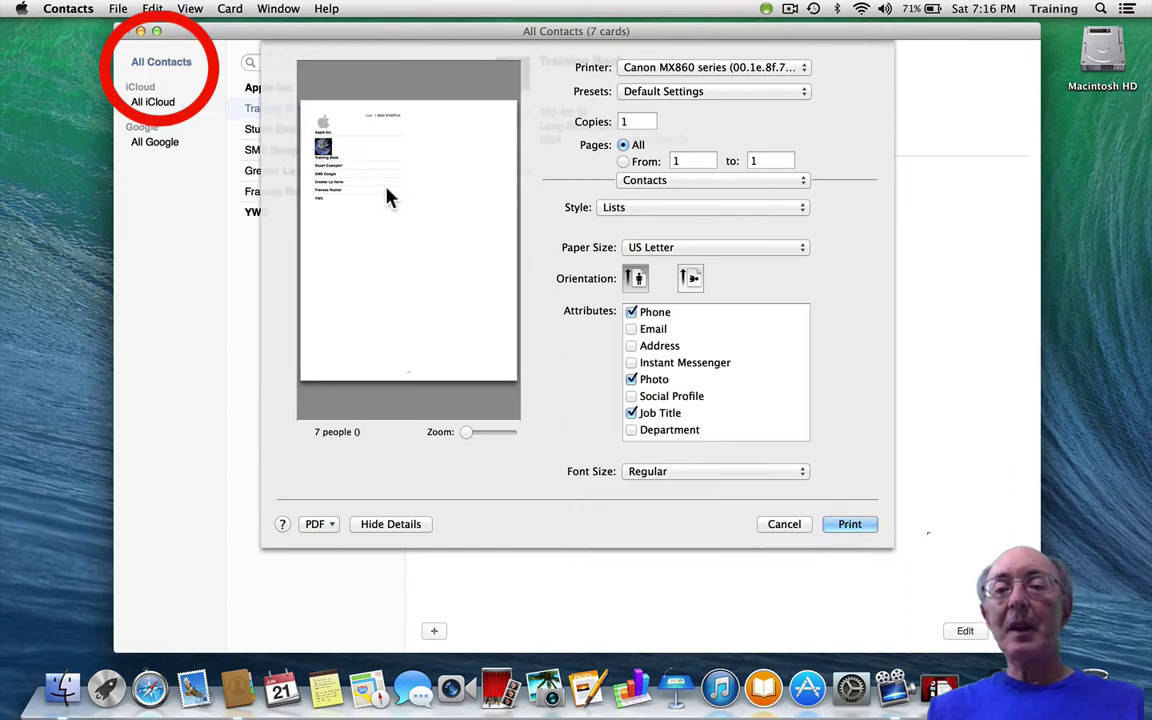
Step: Turn the Photo and Phone attributes of the printed list off and on again, and look through the other available attributes
left_click(631, 380)
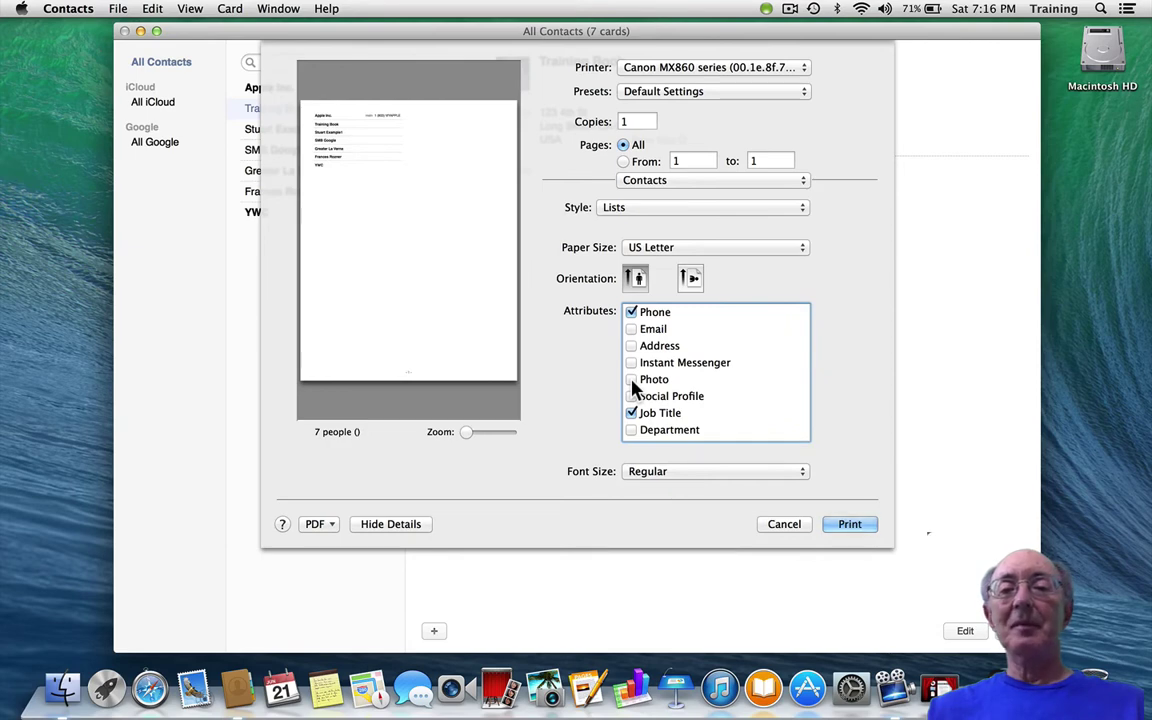
left_click(632, 381)
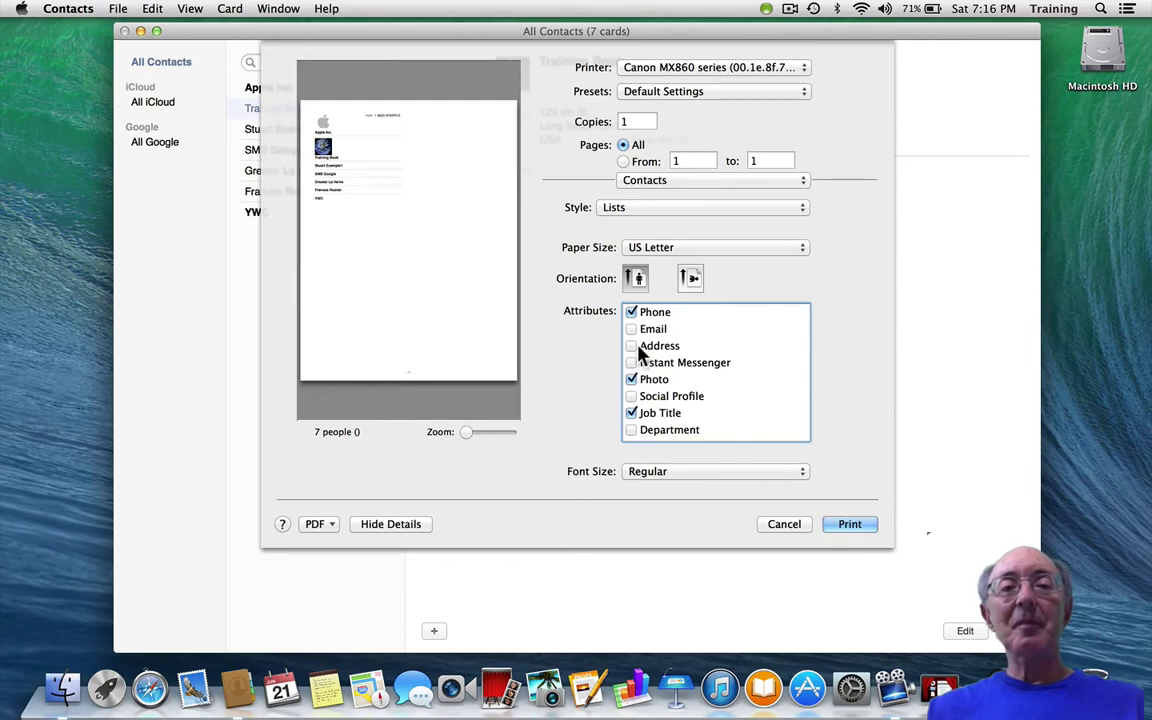
left_click(632, 313)
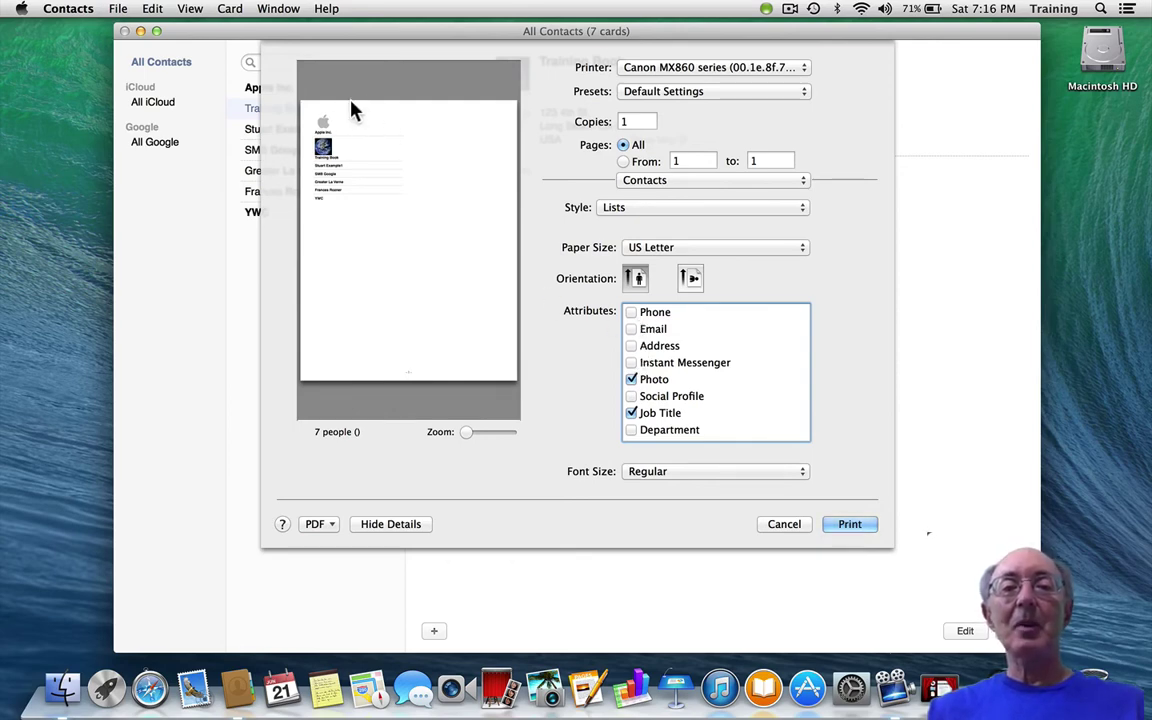
left_click(633, 313)
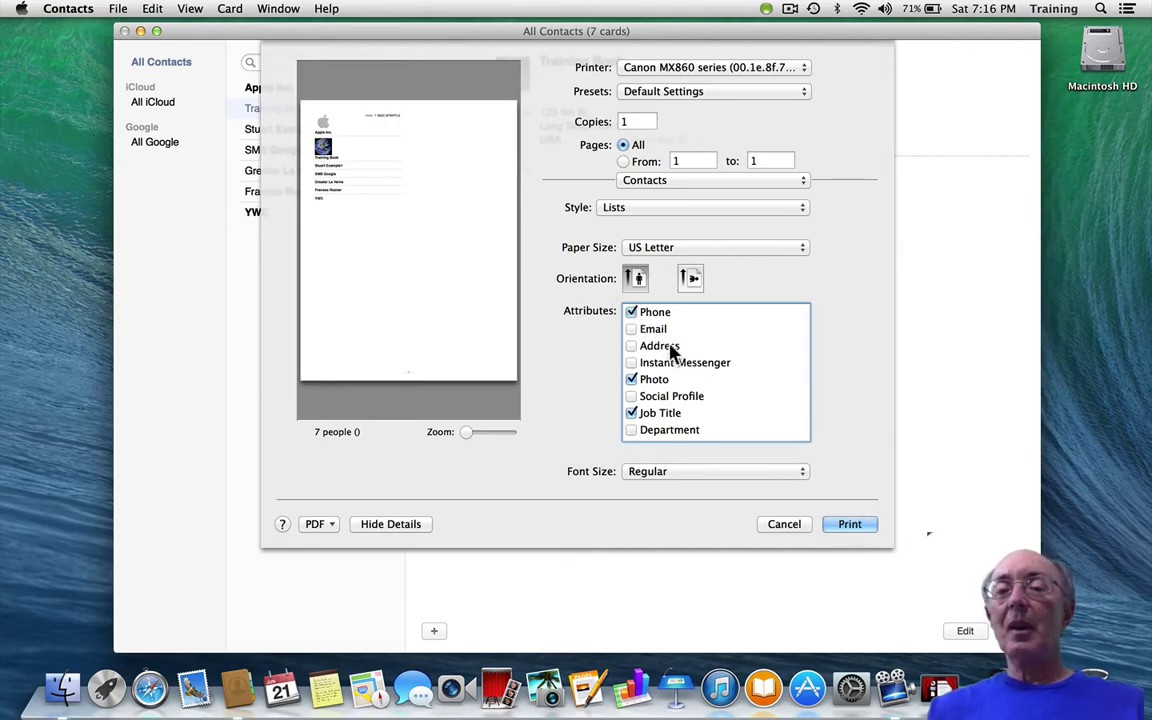
scroll(678, 358, "down", 5)
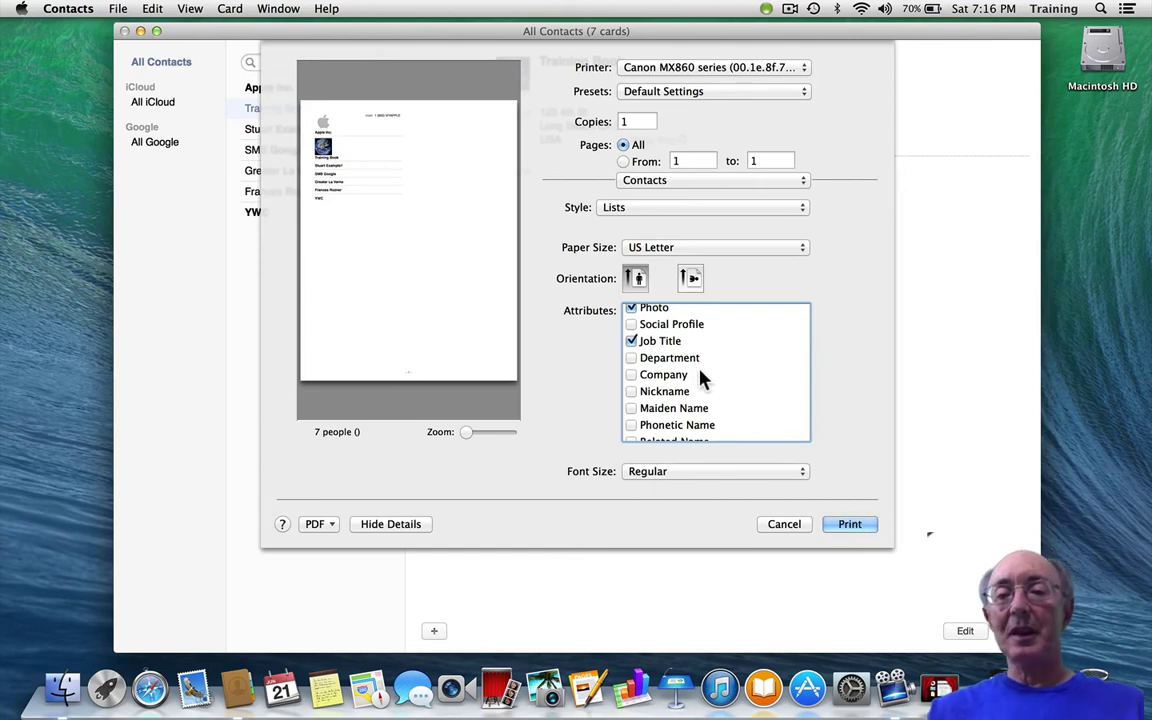
scroll(699, 376, "down", 2)
scroll(699, 374, "down", 2)
scroll(699, 377, "up", 6)
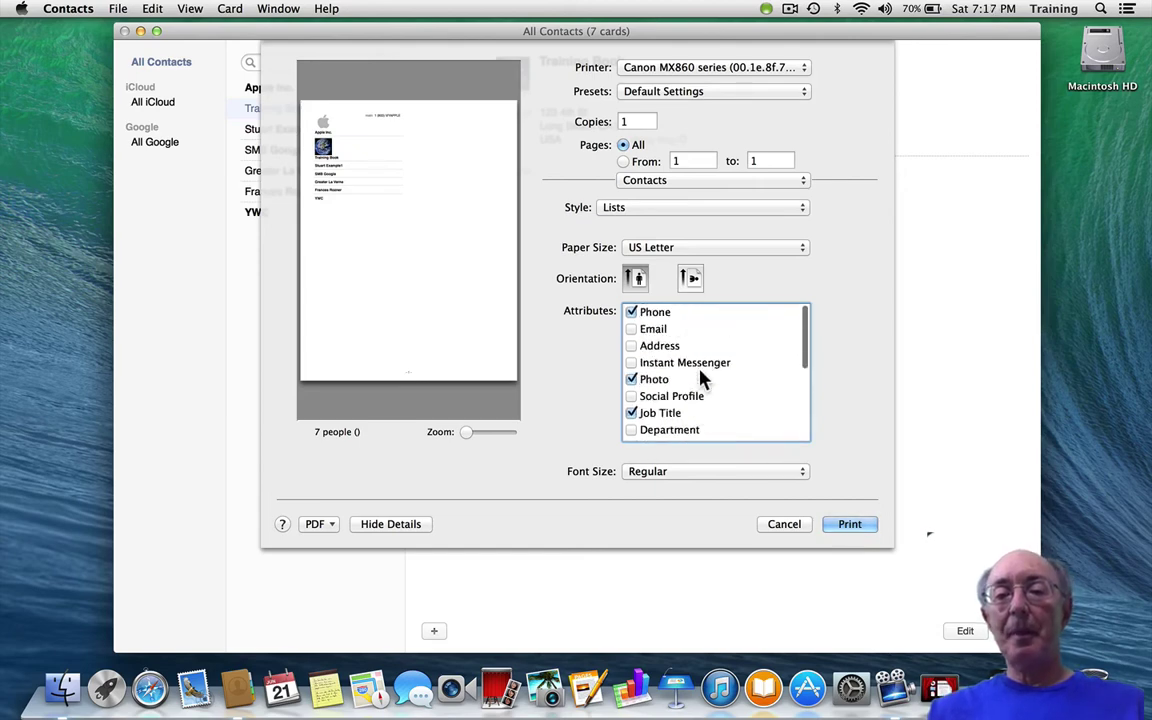
Step: Try the Large font size for the printed list and set it back to Regular
left_click(766, 477)
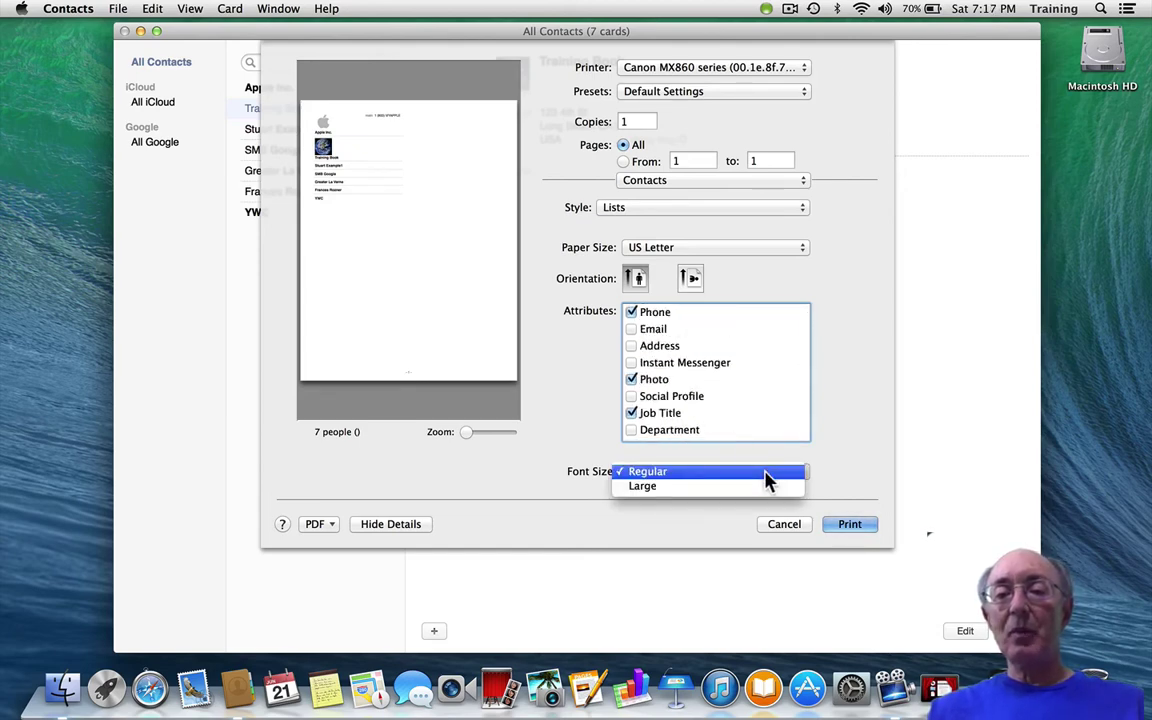
left_click(763, 487)
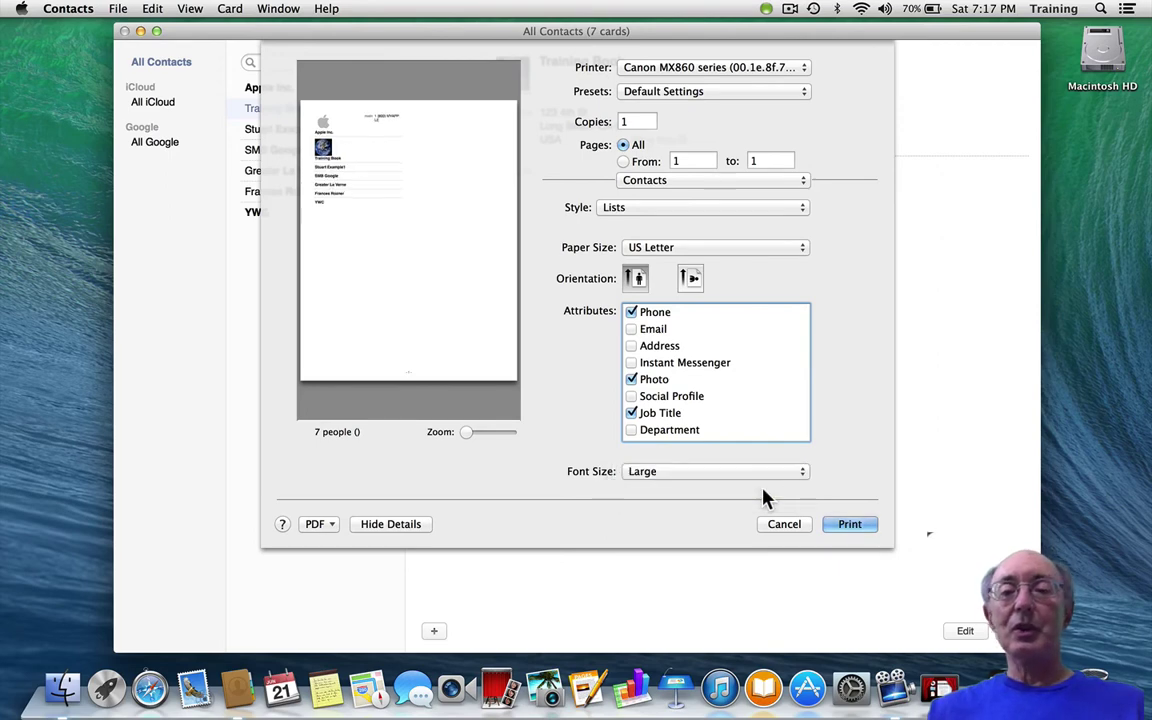
left_click(783, 472)
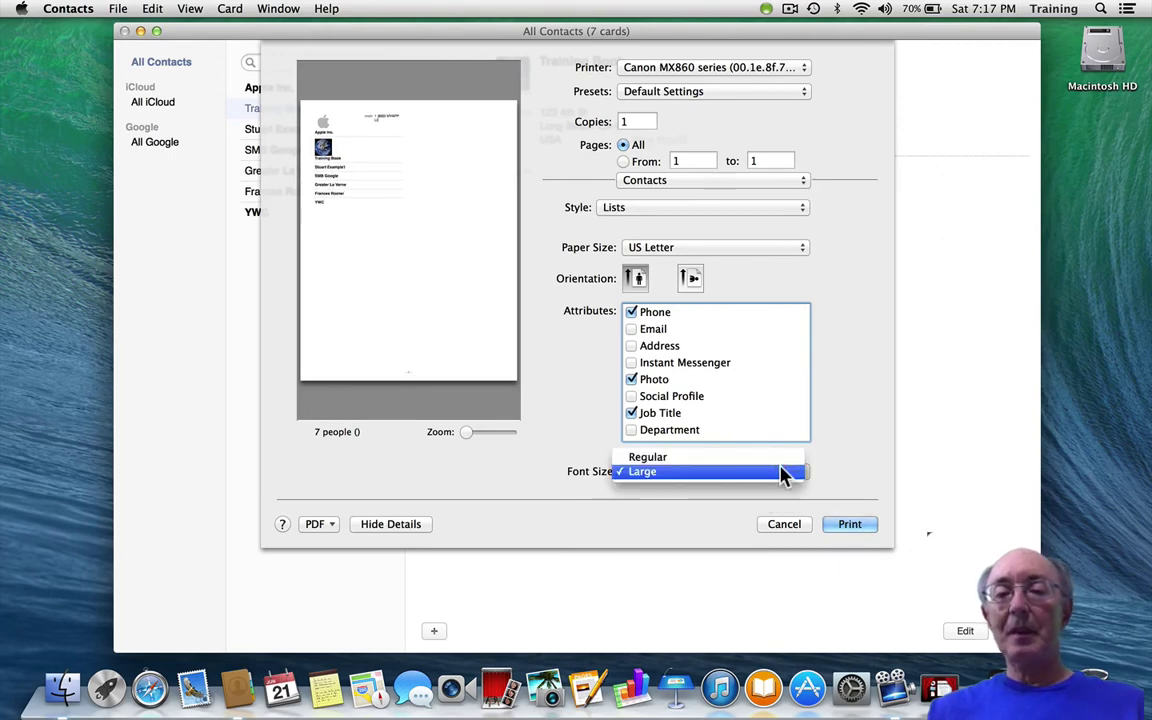
left_click(784, 458)
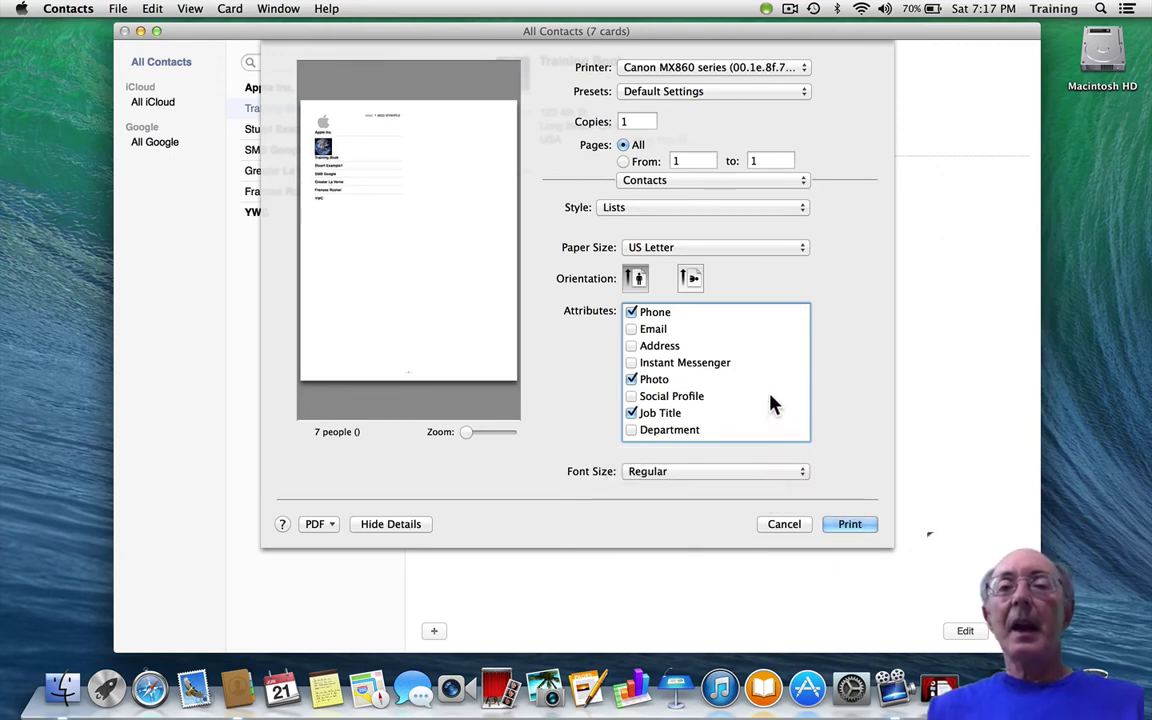
Step: Change the print style to Pocket Address Book
left_click(755, 211)
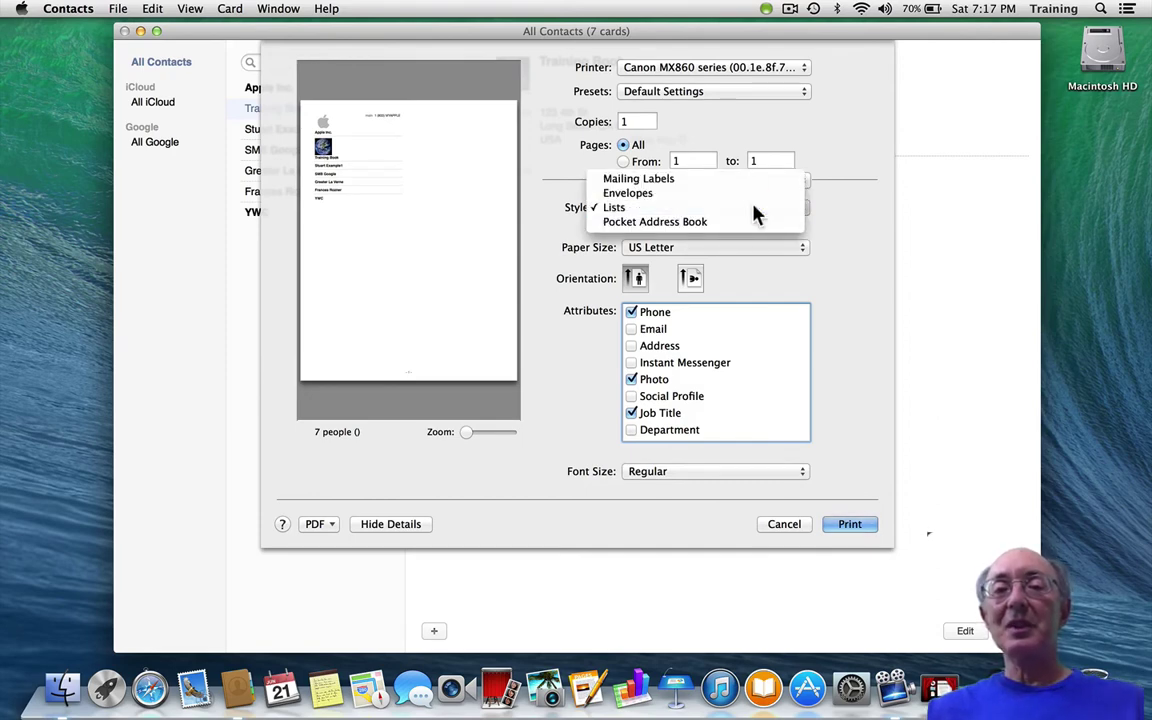
left_click(755, 211)
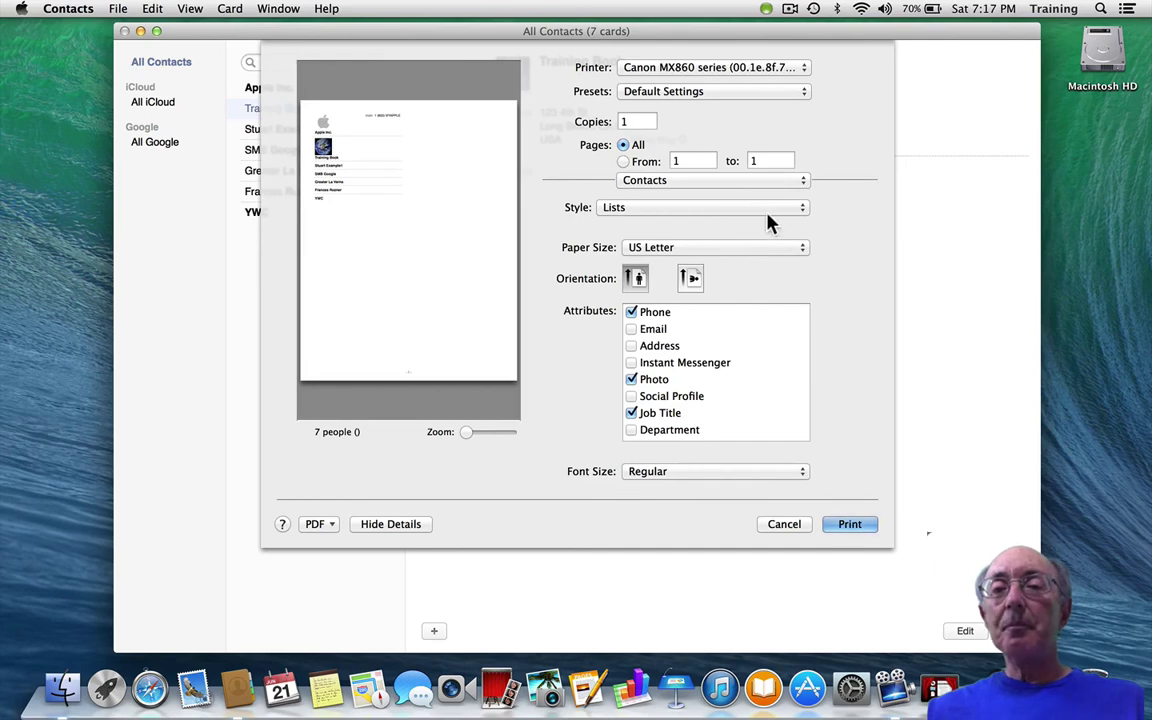
left_click(782, 213)
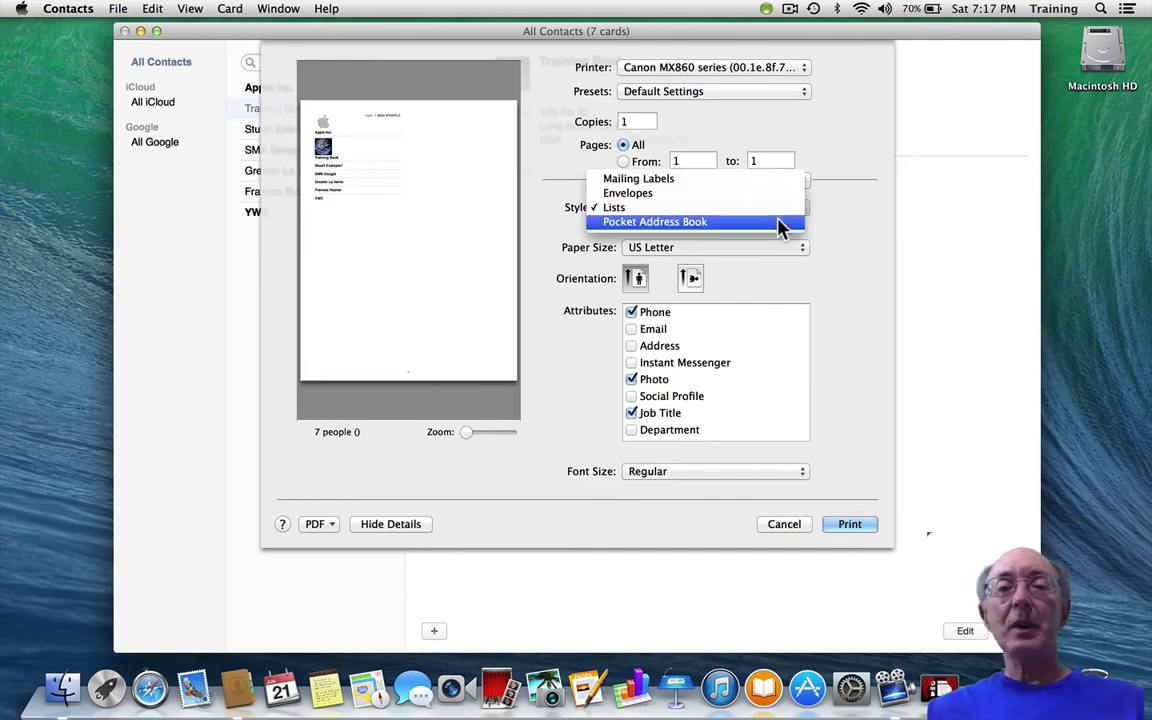
left_click(780, 224)
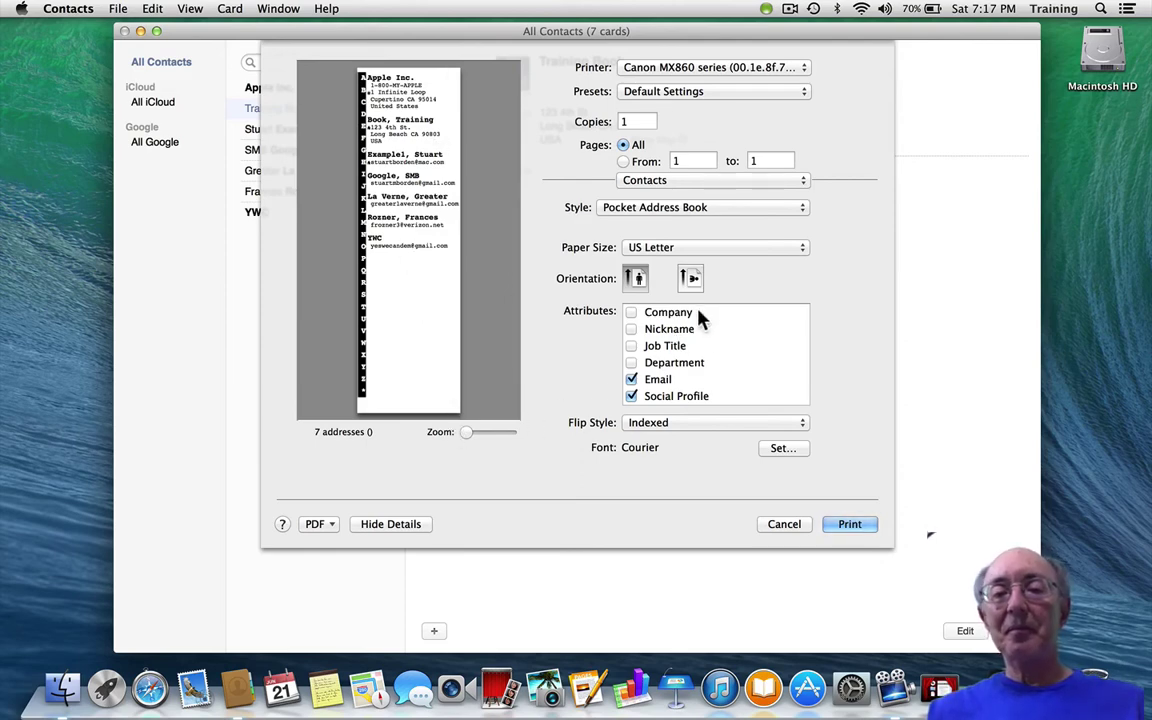
Step: Try the Compact flip style for the pocket address book and set it back to Indexed
left_click(758, 430)
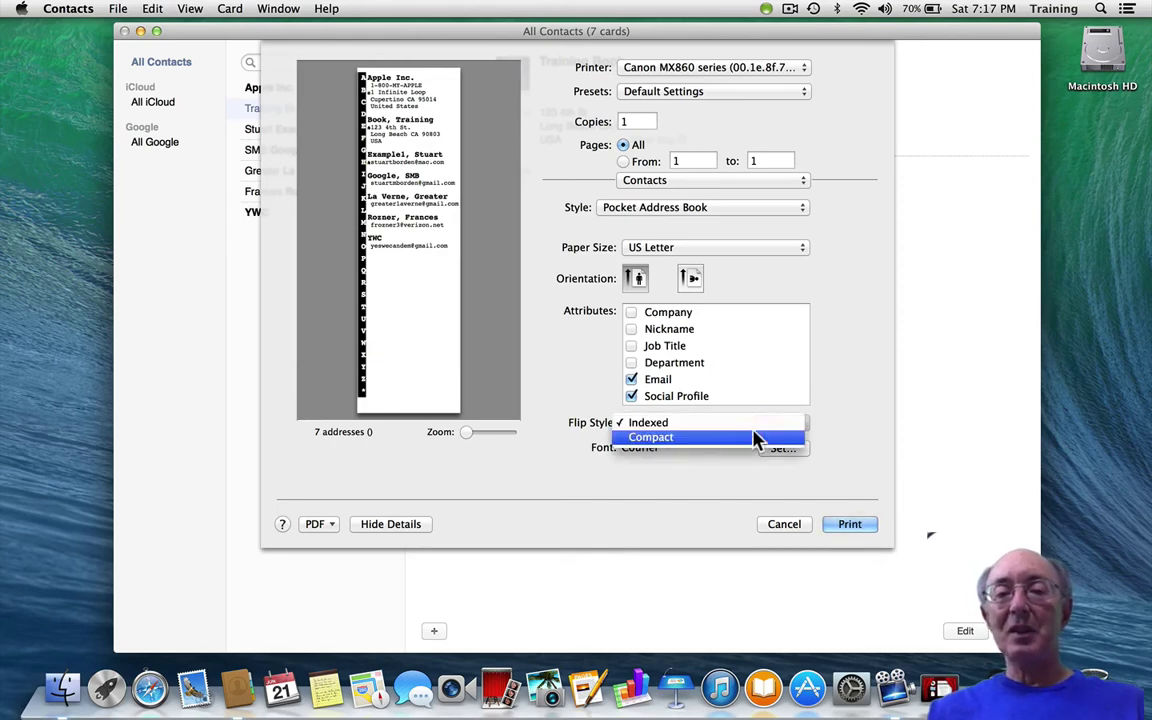
left_click(756, 440)
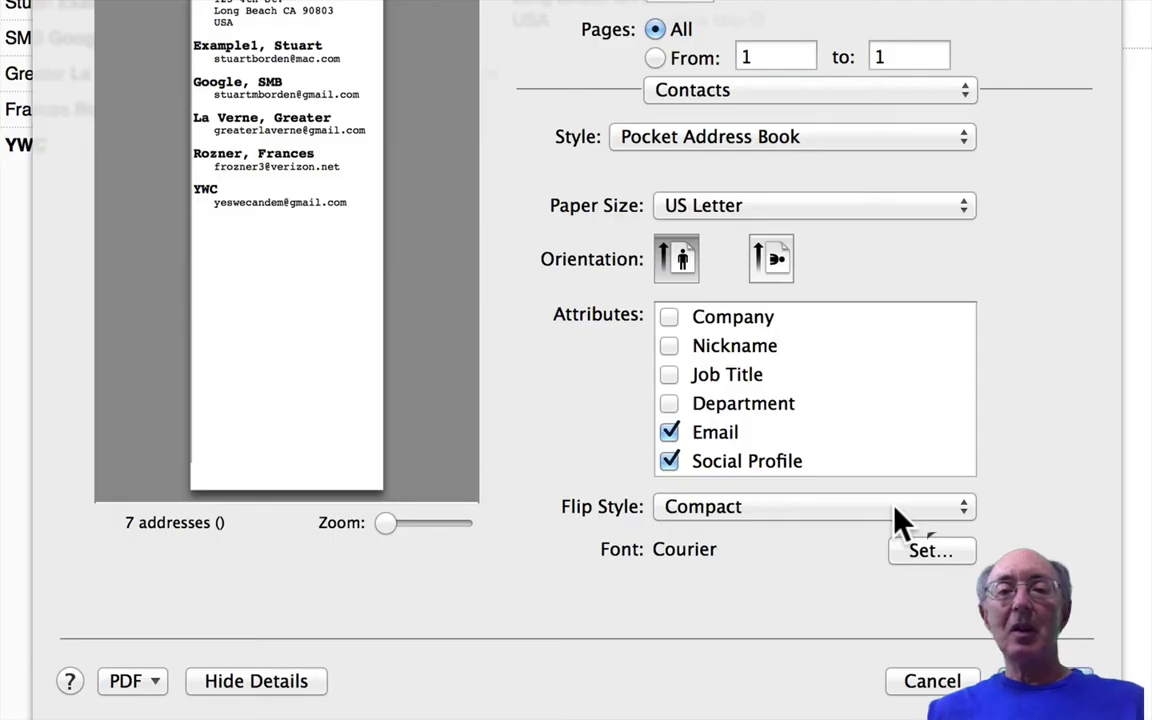
left_click(895, 507)
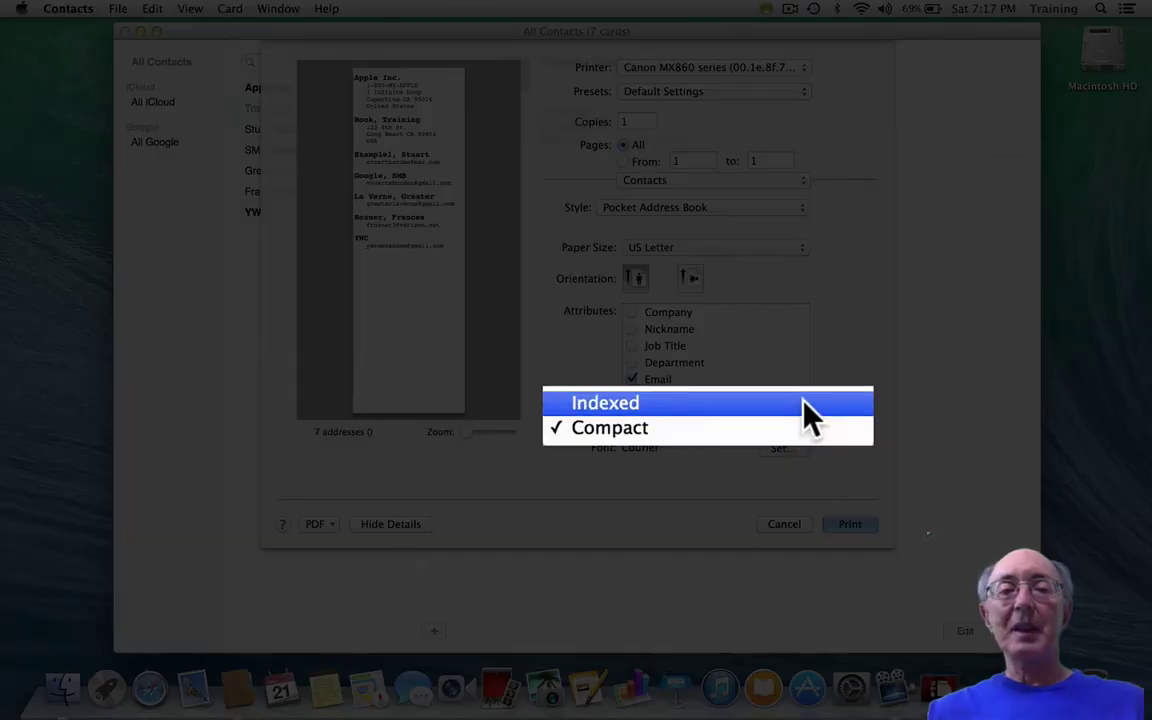
left_click(810, 405)
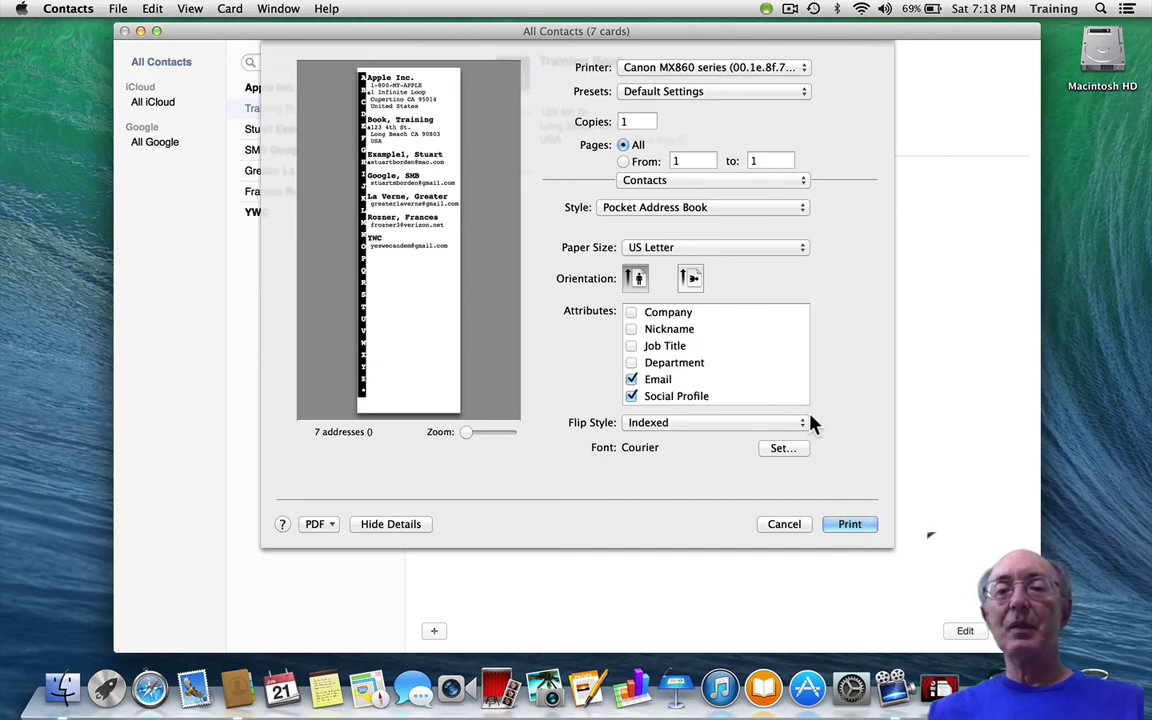
Step: Close the print settings without printing the contacts
left_click(804, 210)
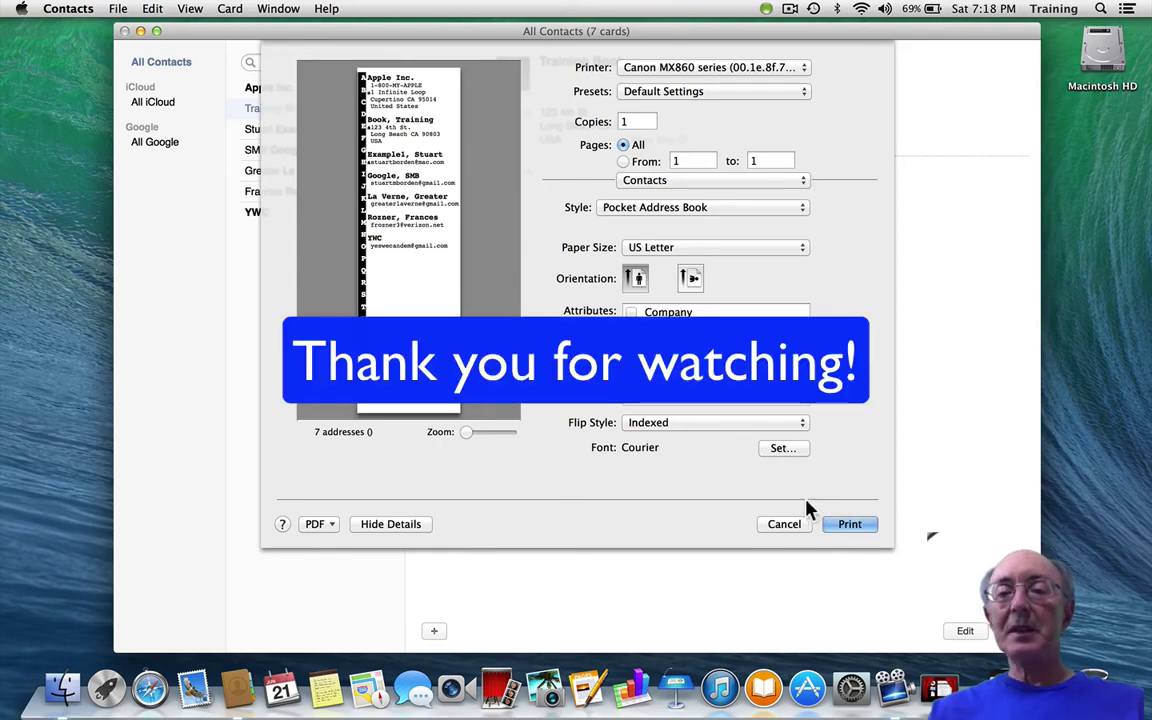
left_click(791, 527)
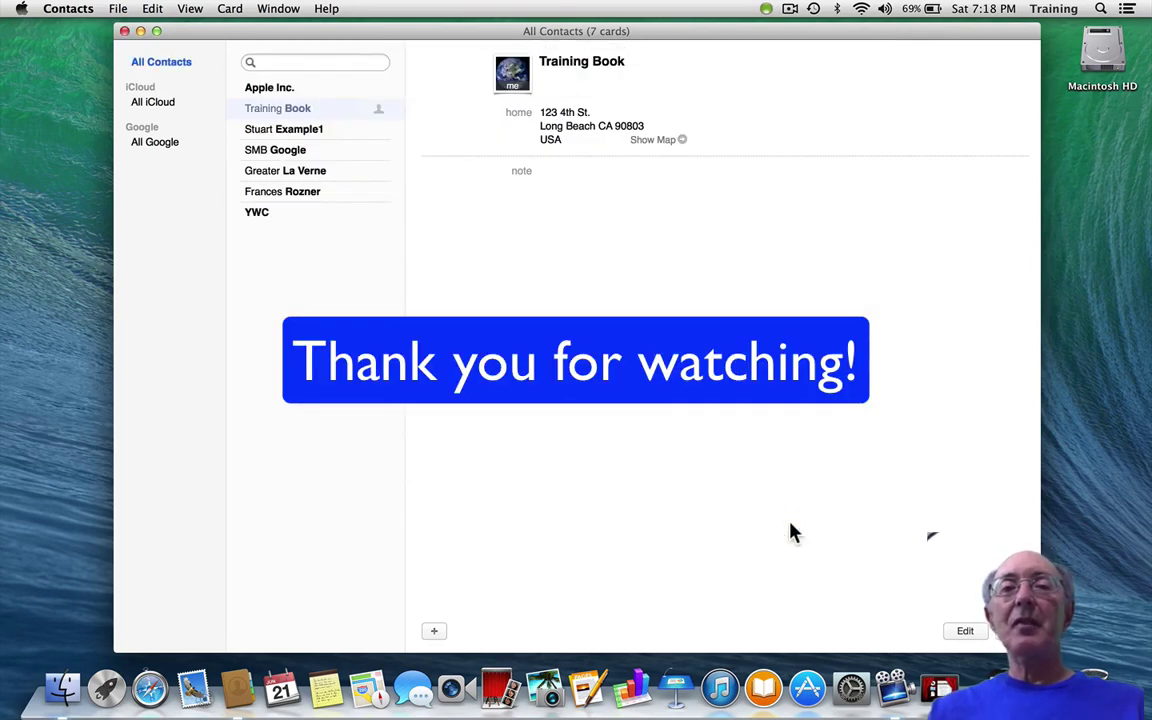